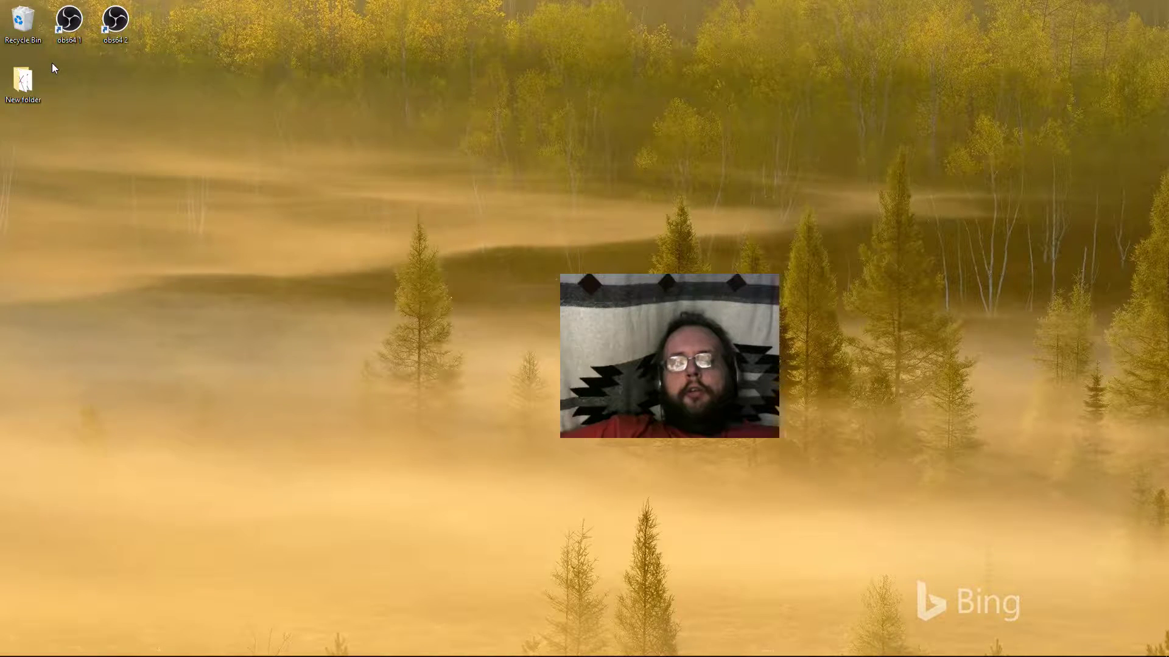
Check the recording and playback devices listed in the Windows Sound settings, then close the dialog
{"action": "mouse_move", "coordinate": [951, 651]}
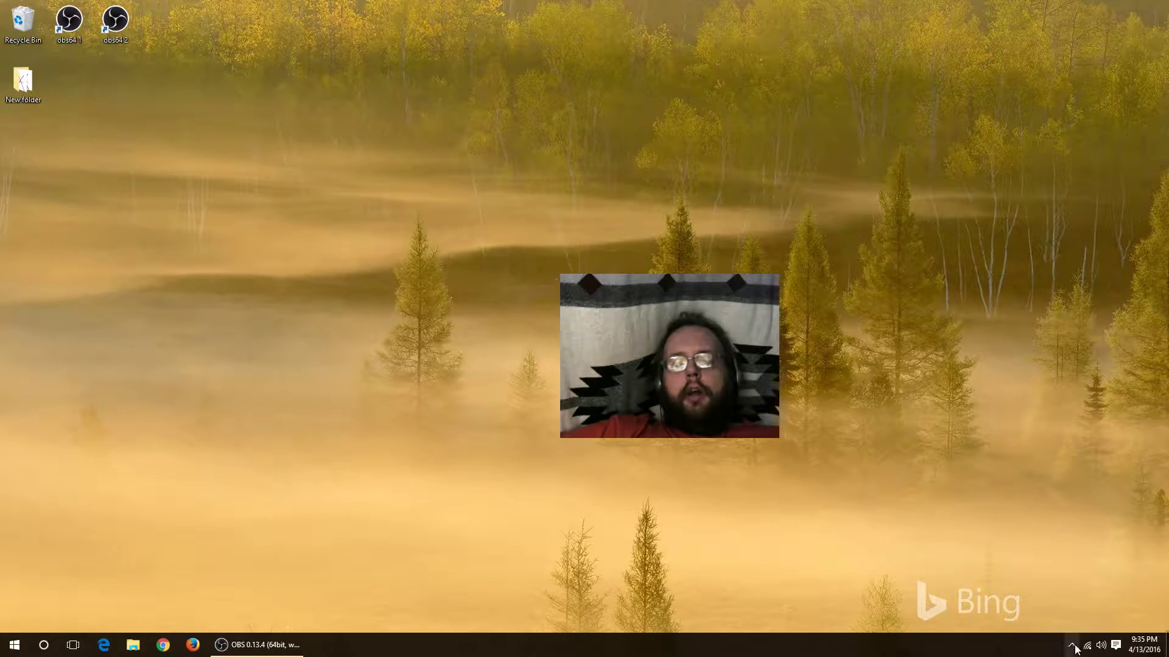
{"action": "right_click", "coordinate": [1101, 645]}
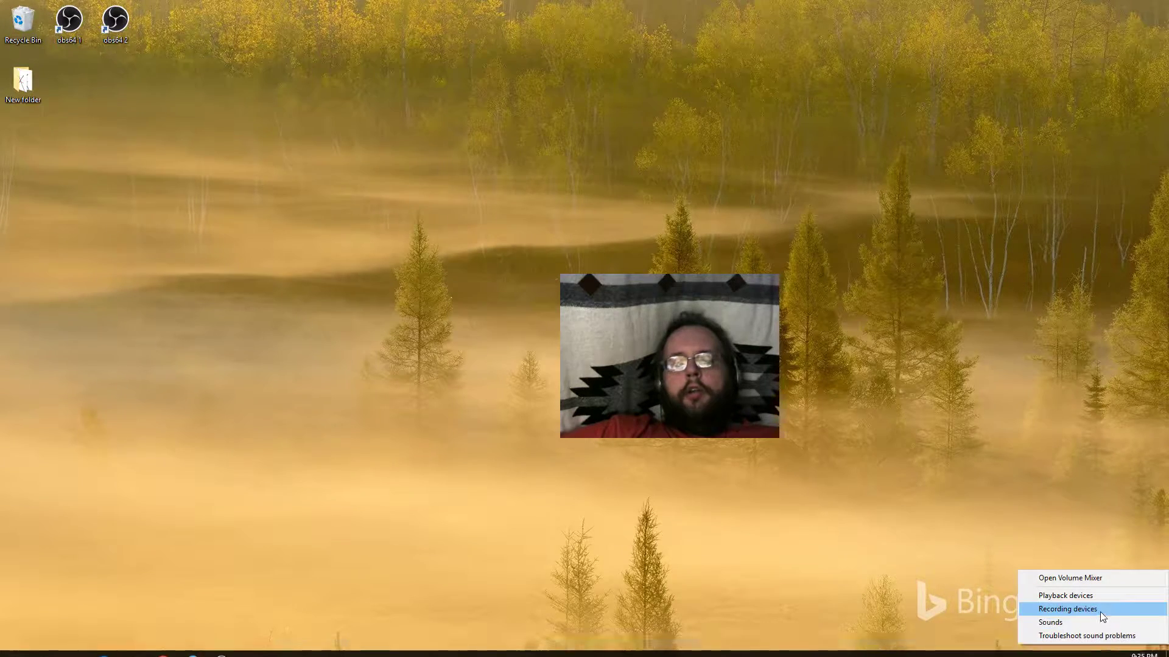
{"action": "left_click", "coordinate": [1090, 609]}
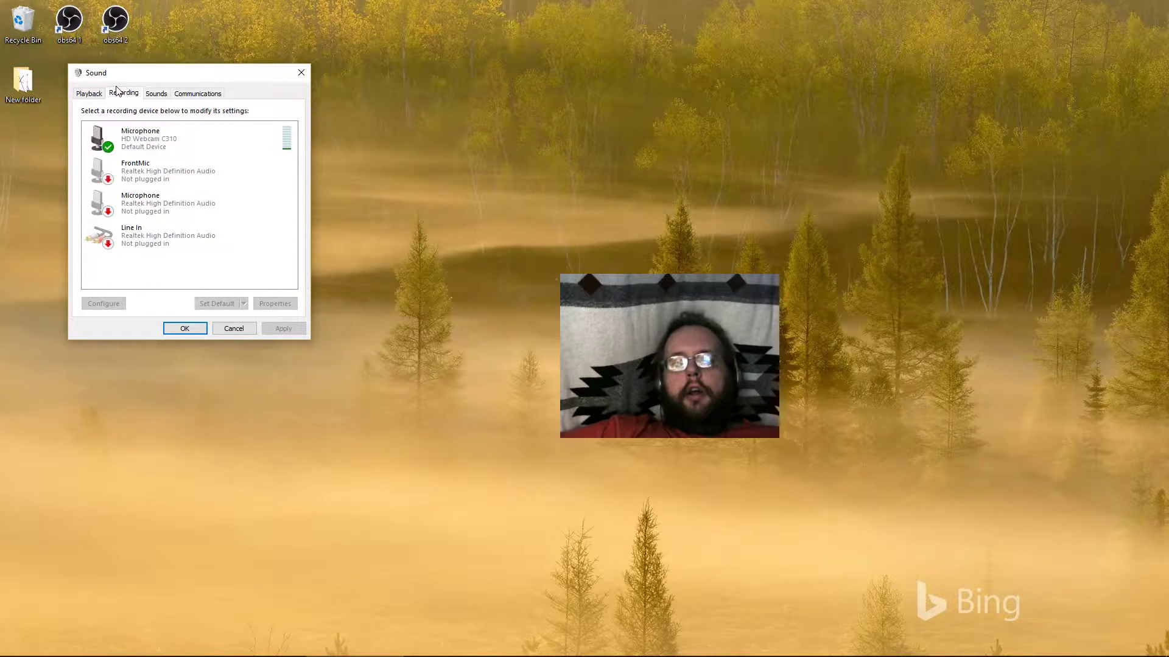
{"action": "left_click", "coordinate": [85, 96]}
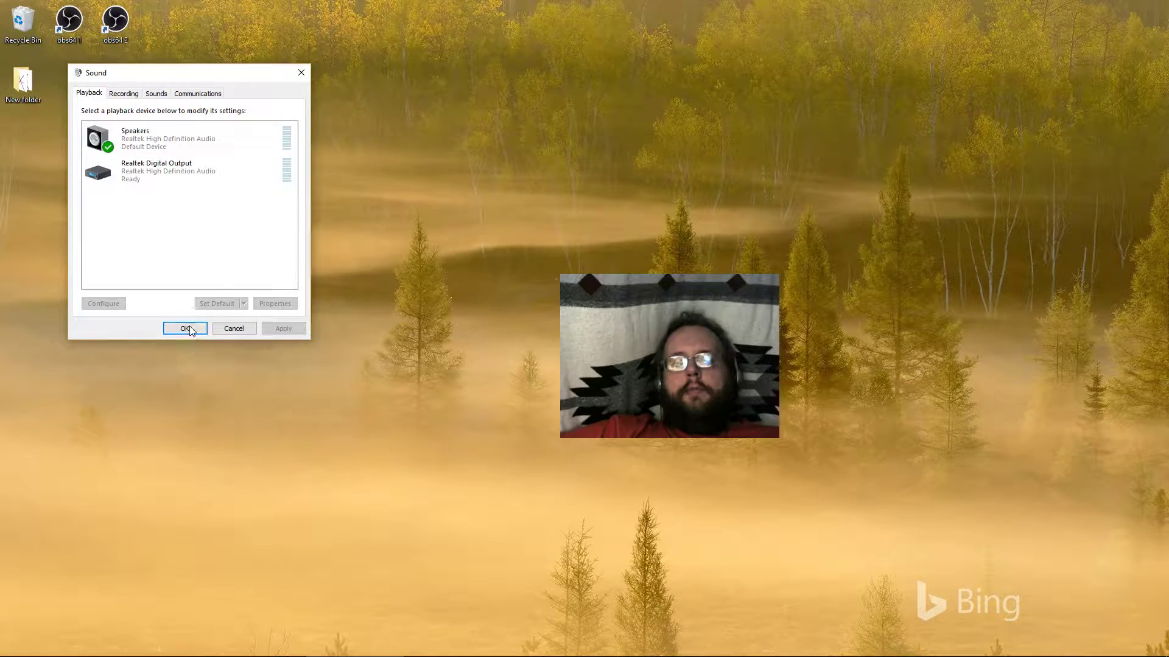
{"action": "left_click_drag", "start_coordinate": [181, 72], "coordinate": [331, 160]}
{"action": "left_click", "coordinate": [339, 407]}
Switch to Firefox and search the web for "vb audio cables"
{"action": "mouse_move", "coordinate": [251, 653]}
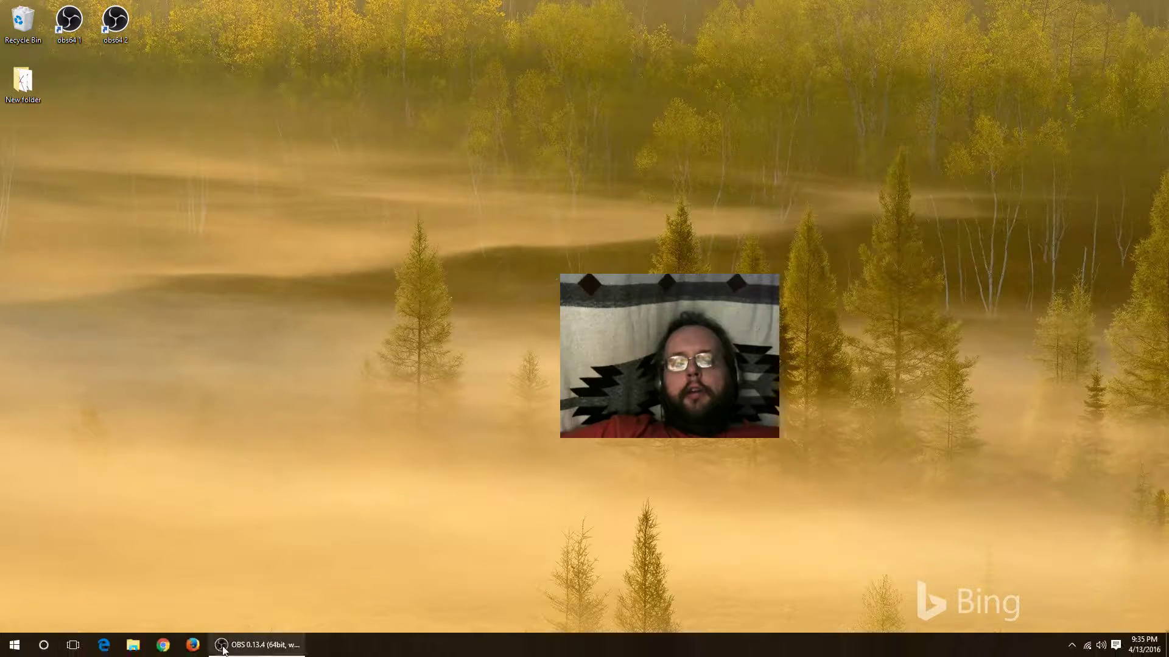
{"action": "left_click", "coordinate": [192, 645]}
{"action": "left_click", "coordinate": [856, 30]}
{"action": "type", "text": "v"}
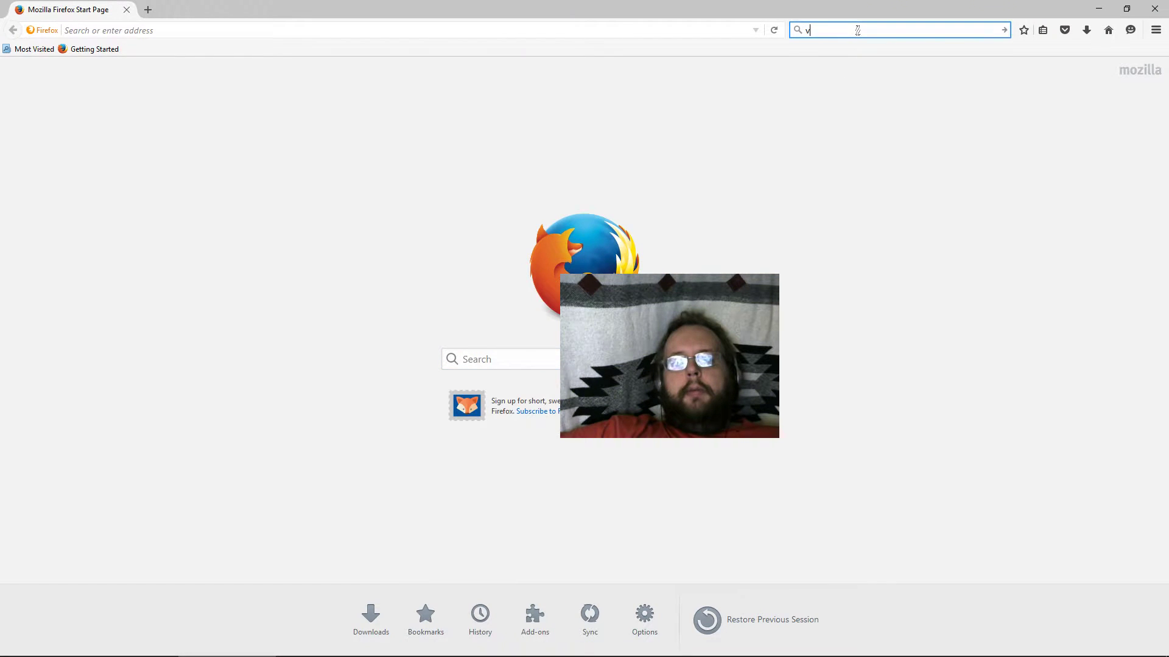
{"action": "type", "text": "b cables"}
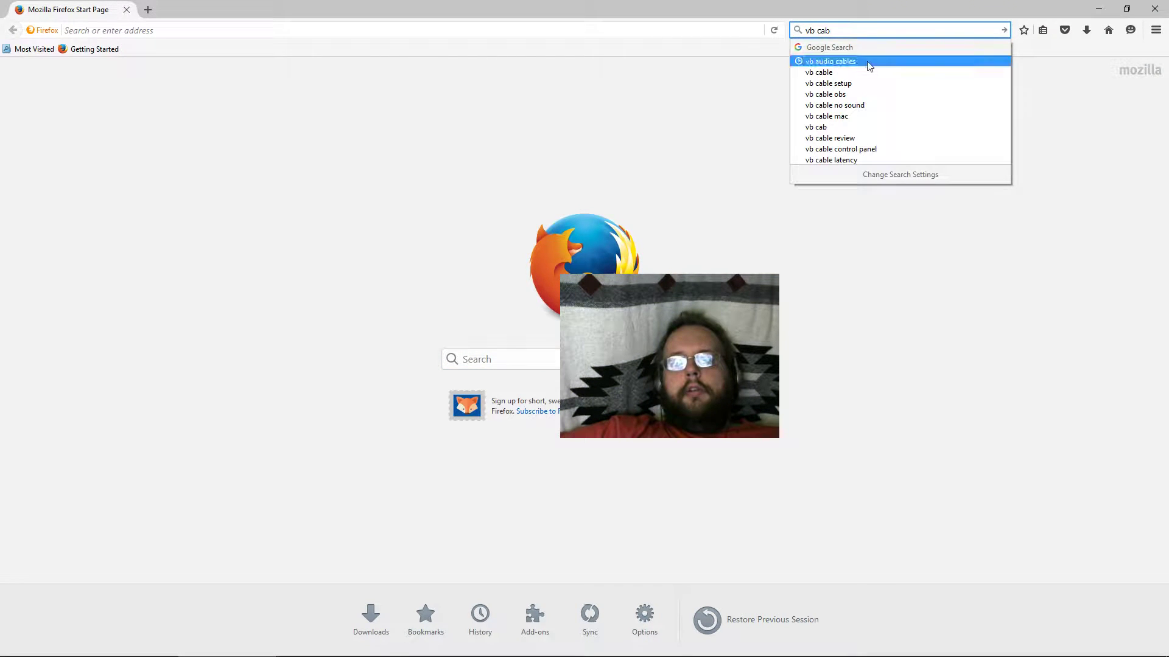
{"action": "left_click", "coordinate": [869, 64]}
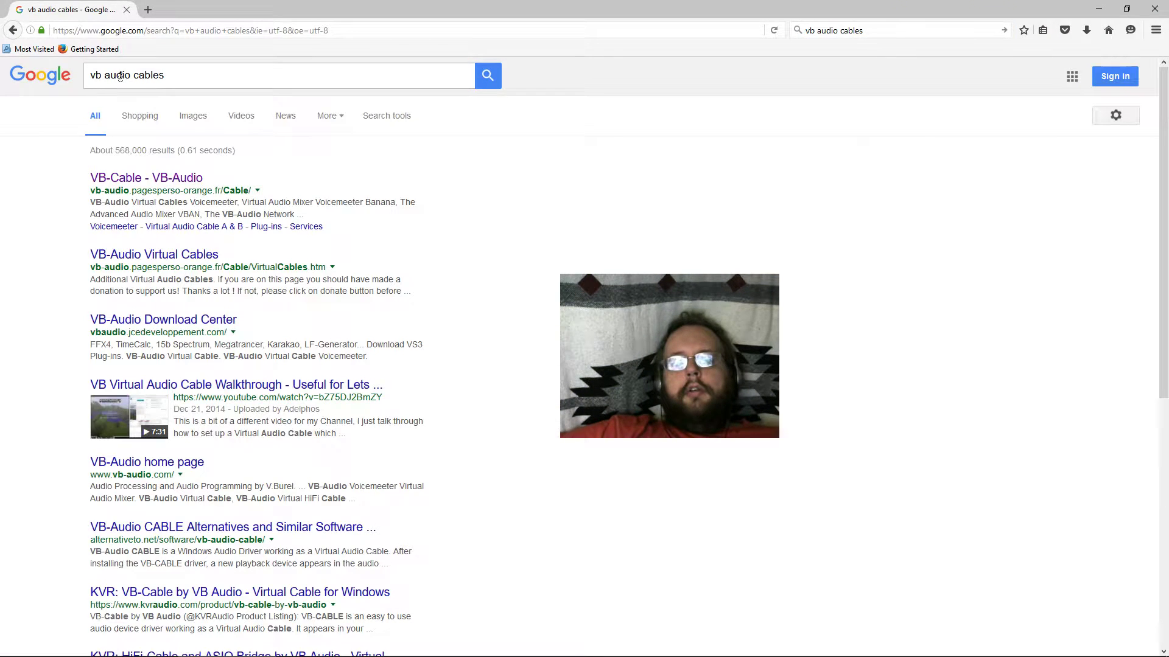
Open the "VB-Cable - VB-Audio" page from the search results
{"action": "double_click", "coordinate": [119, 76]}
{"action": "left_click", "coordinate": [61, 181]}
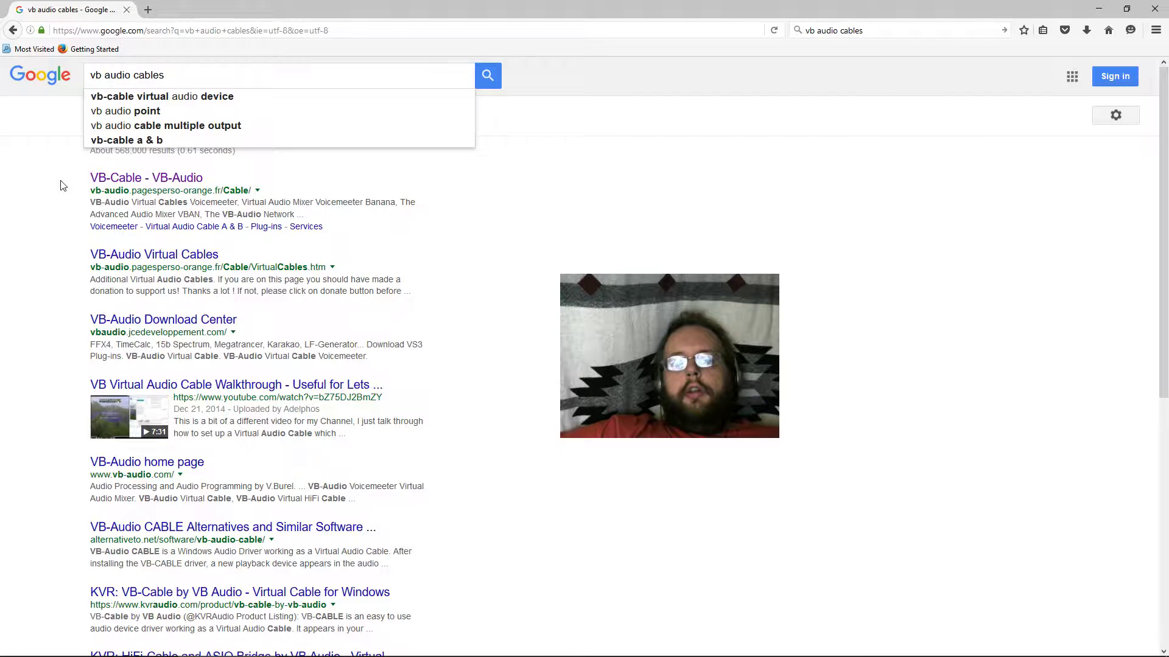
{"action": "left_click", "coordinate": [135, 181]}
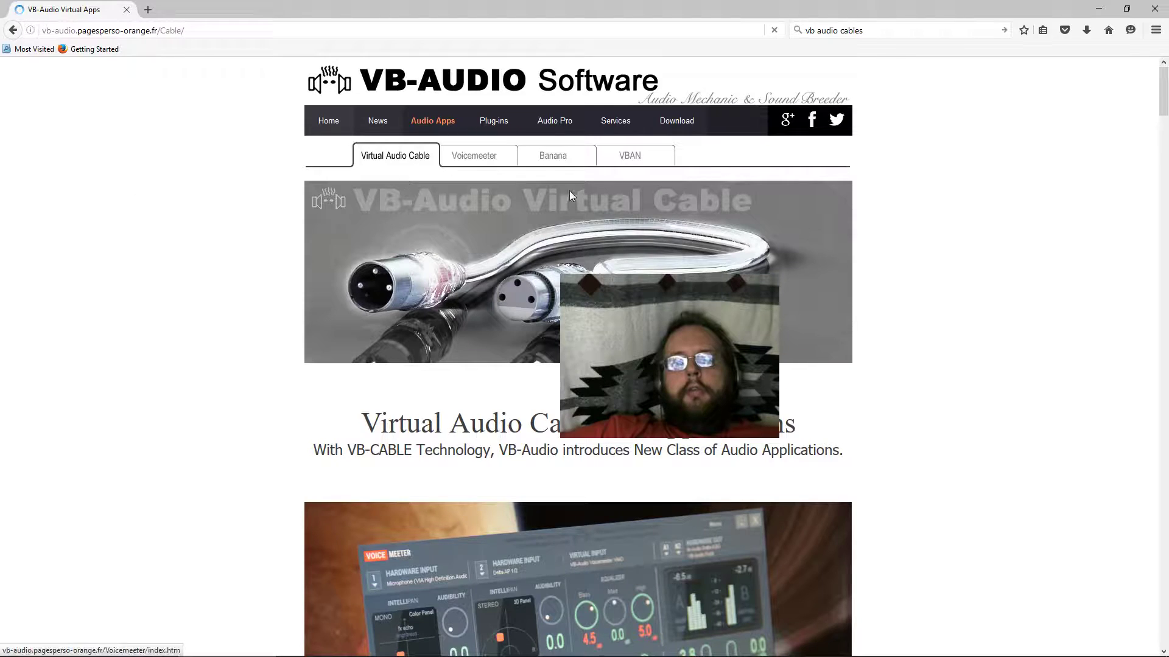
Download the VB-CABLE driver archive VBCABLE_Driver_Pack43.zip and save the file
{"action": "scroll", "coordinate": [894, 217], "scroll_direction": "down", "scroll_amount": 1}
{"action": "scroll", "coordinate": [894, 217], "scroll_direction": "down", "scroll_amount": 10}
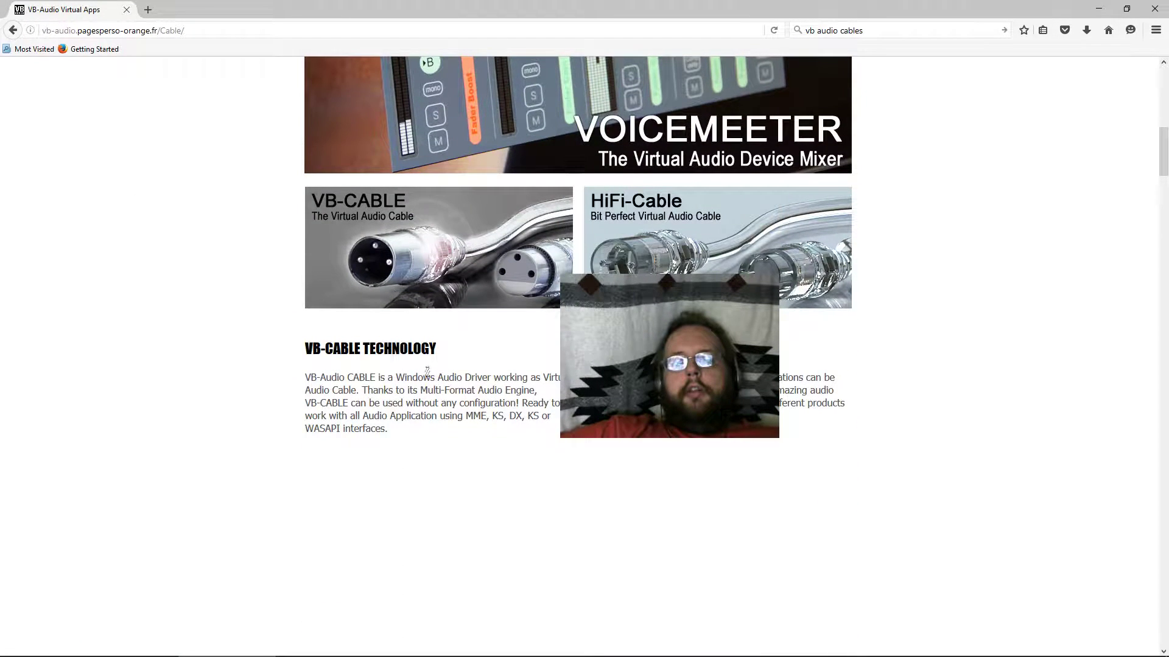
{"action": "scroll", "coordinate": [274, 410], "scroll_direction": "down", "scroll_amount": 8}
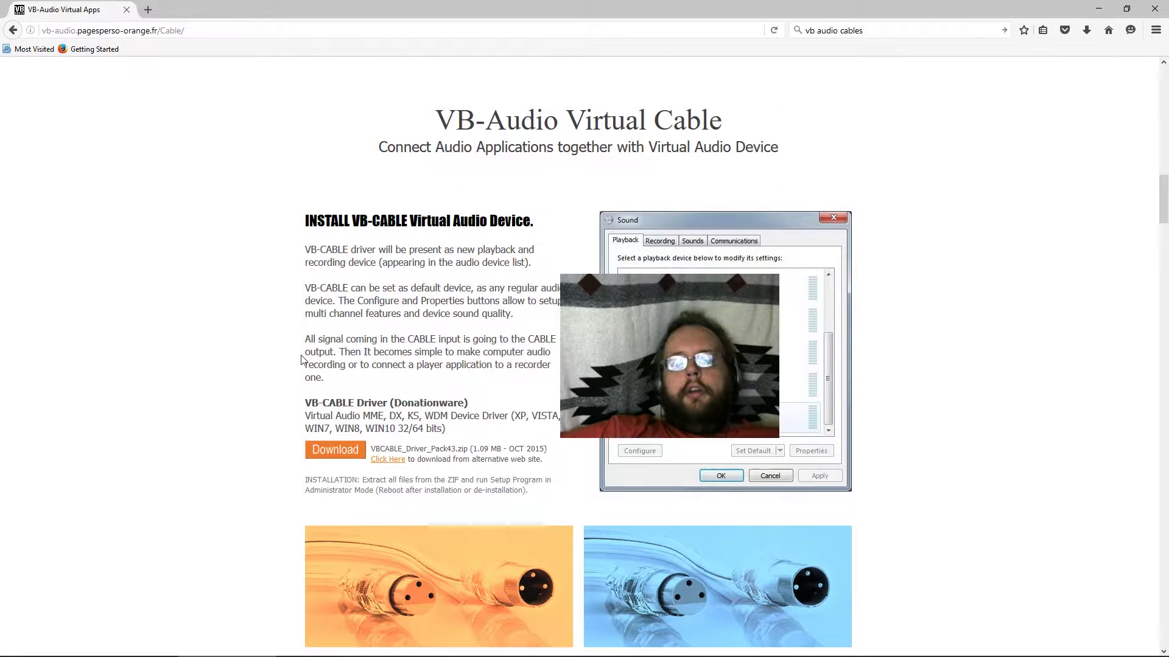
{"action": "left_click_drag", "start_coordinate": [307, 402], "coordinate": [481, 406]}
{"action": "left_click", "coordinate": [481, 406]}
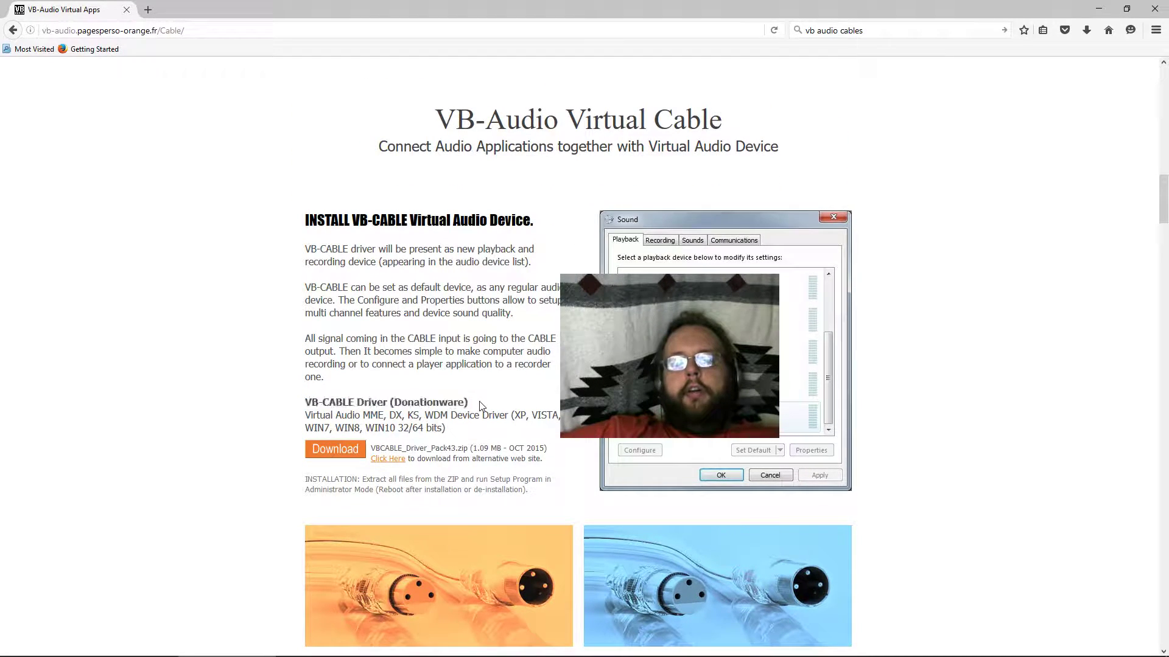
{"action": "left_click", "coordinate": [339, 462]}
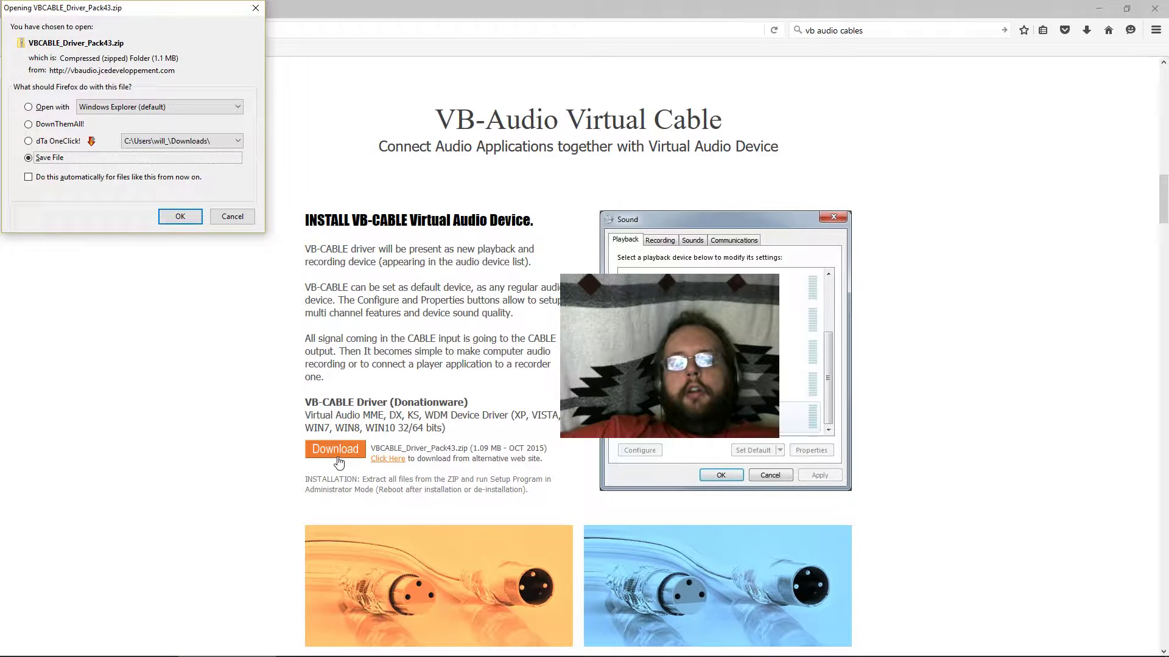
{"action": "left_click", "coordinate": [183, 216]}
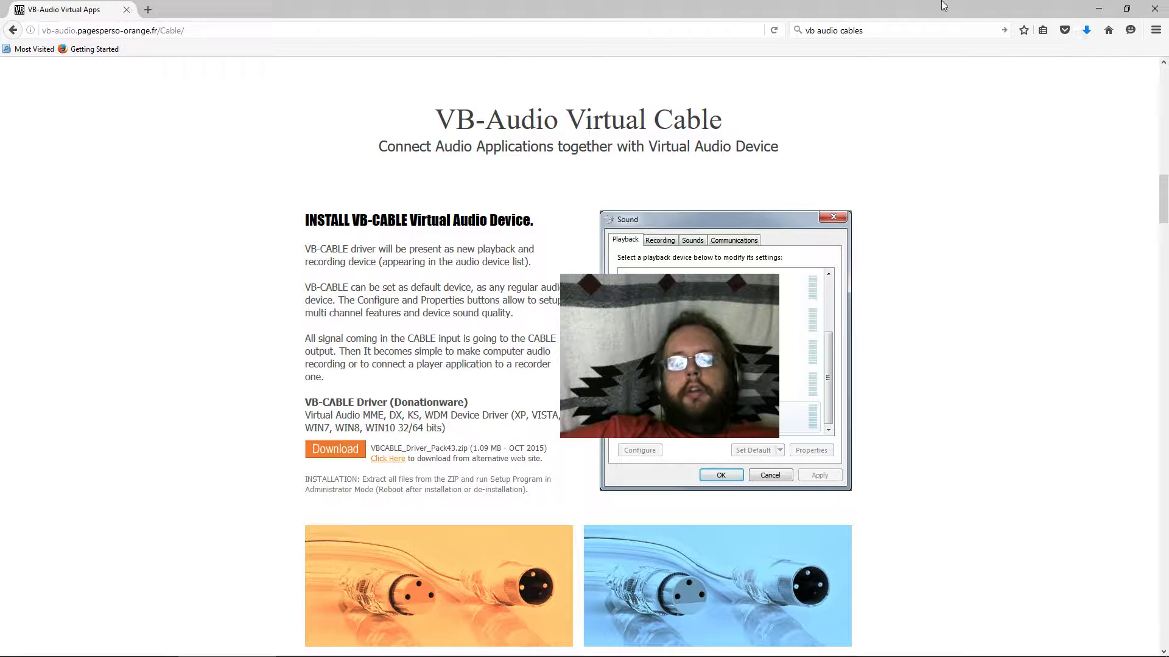
Locate the downloaded archive in the Downloads folder and extract it to a VBCABLE_Driver_Pack43 subfolder
{"action": "left_click", "coordinate": [1086, 30]}
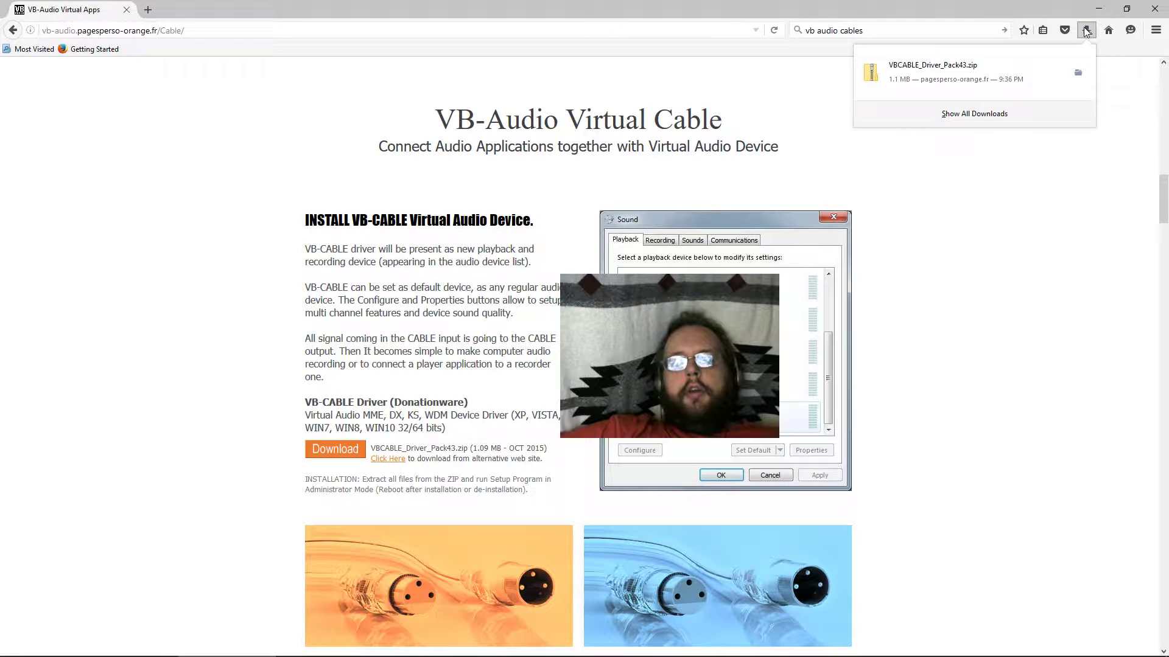
{"action": "left_click", "coordinate": [961, 70]}
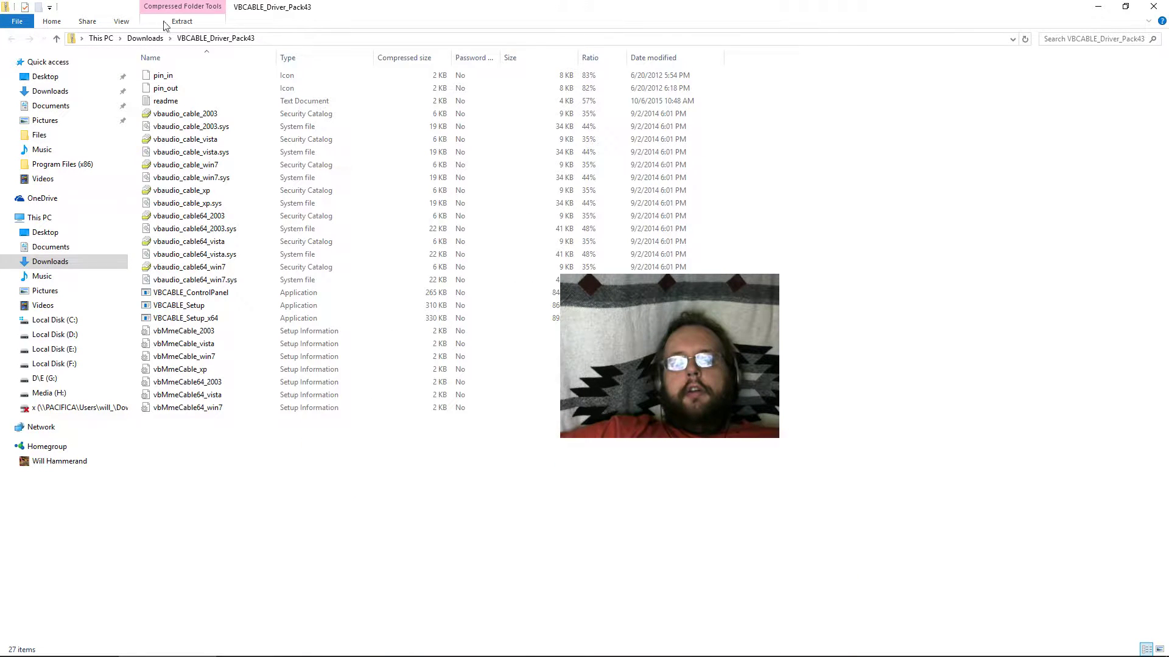
{"action": "left_click_drag", "start_coordinate": [302, 485], "coordinate": [254, 353]}
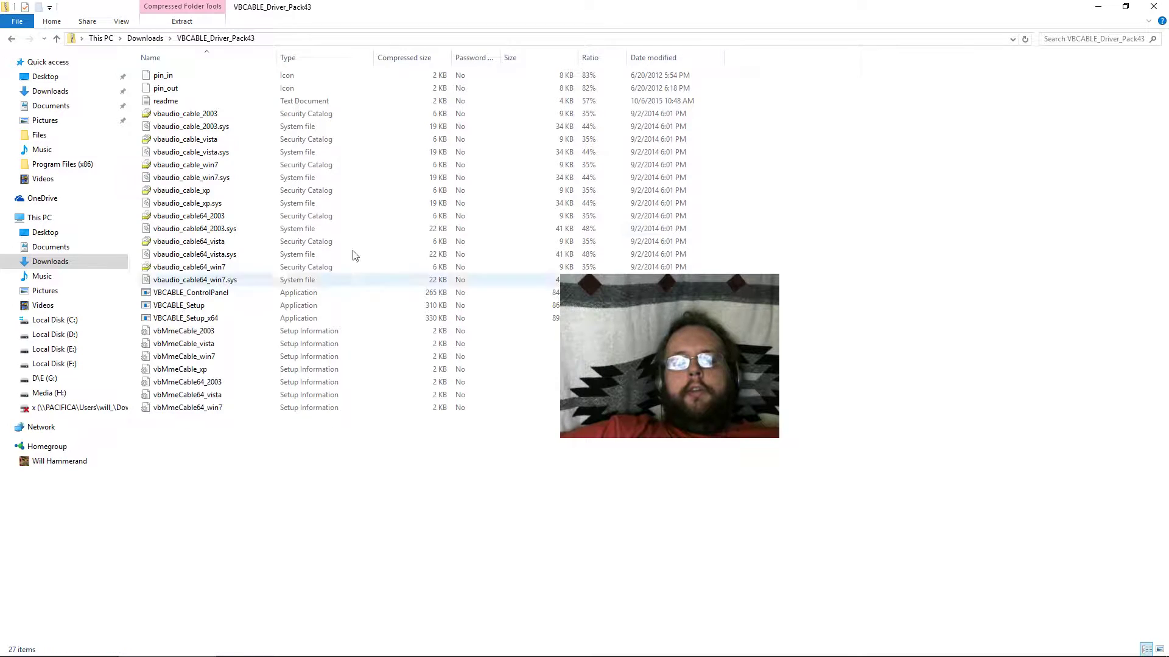
{"action": "left_click", "coordinate": [146, 39]}
{"action": "left_click_drag", "start_coordinate": [181, 105], "coordinate": [247, 153]}
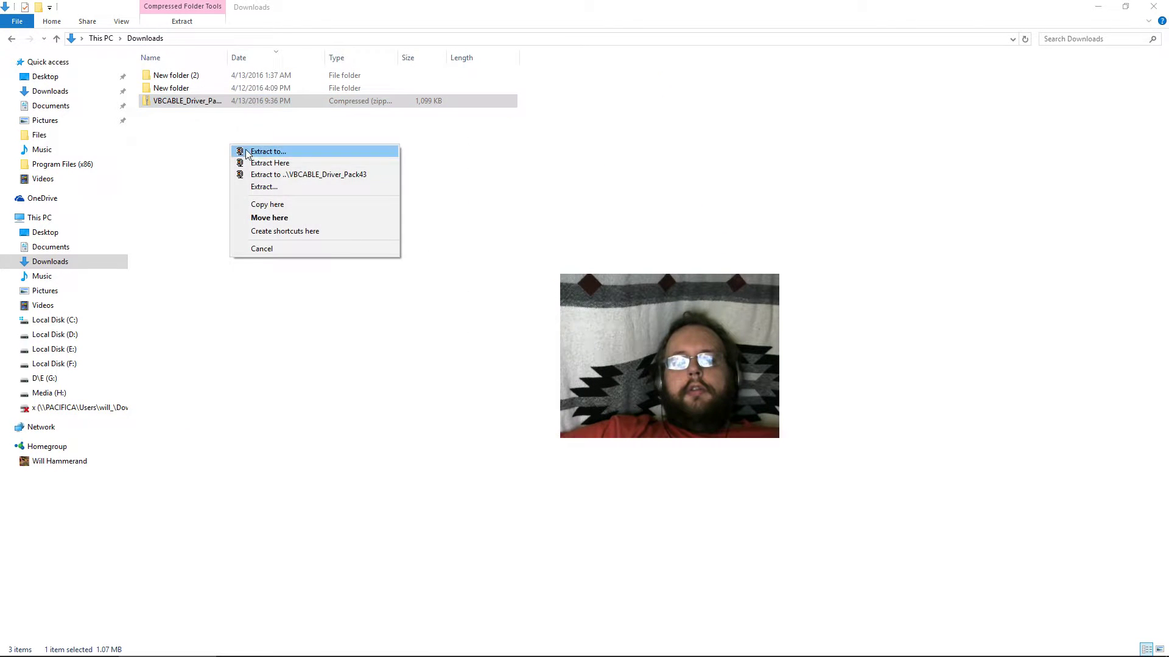
{"action": "left_click", "coordinate": [262, 175]}
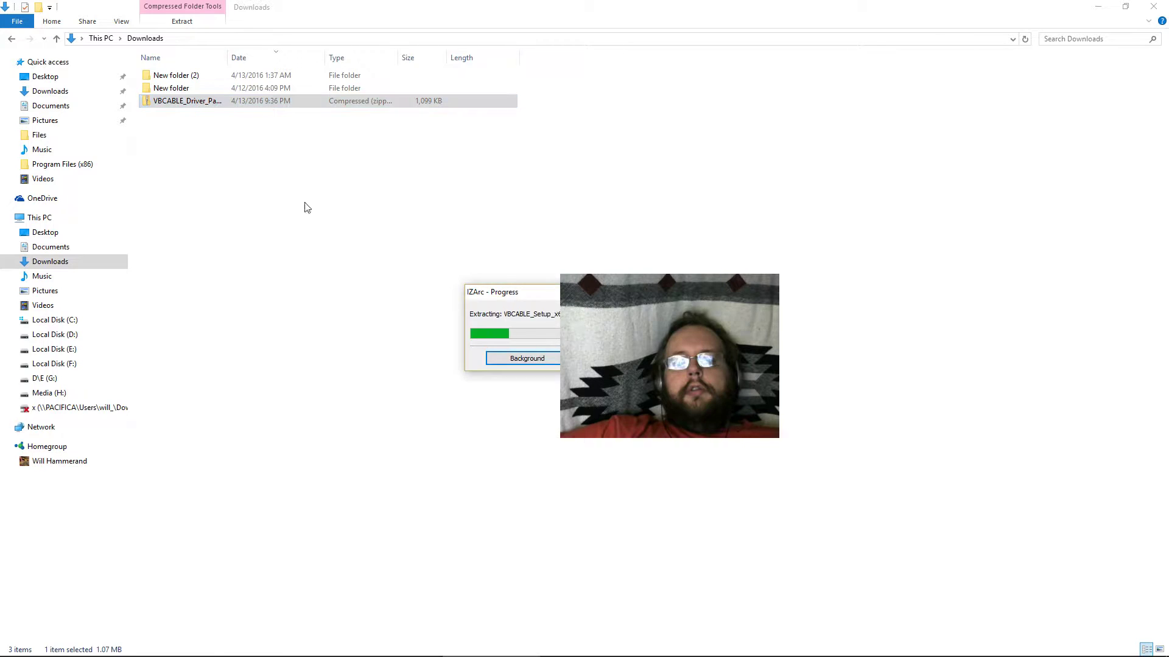
Run VBCABLE_Setup_x64 from the extracted folder as administrator and install the VB-Audio Virtual Cable driver
{"action": "double_click", "coordinate": [188, 75]}
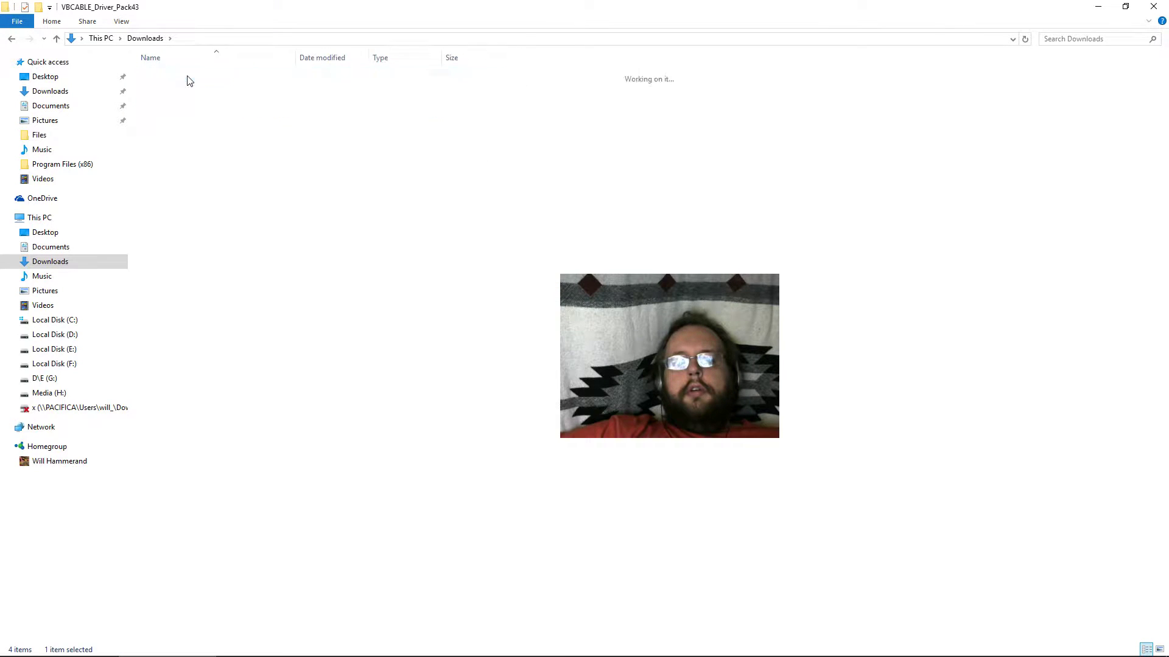
{"action": "left_click", "coordinate": [253, 307]}
{"action": "left_click", "coordinate": [257, 319]}
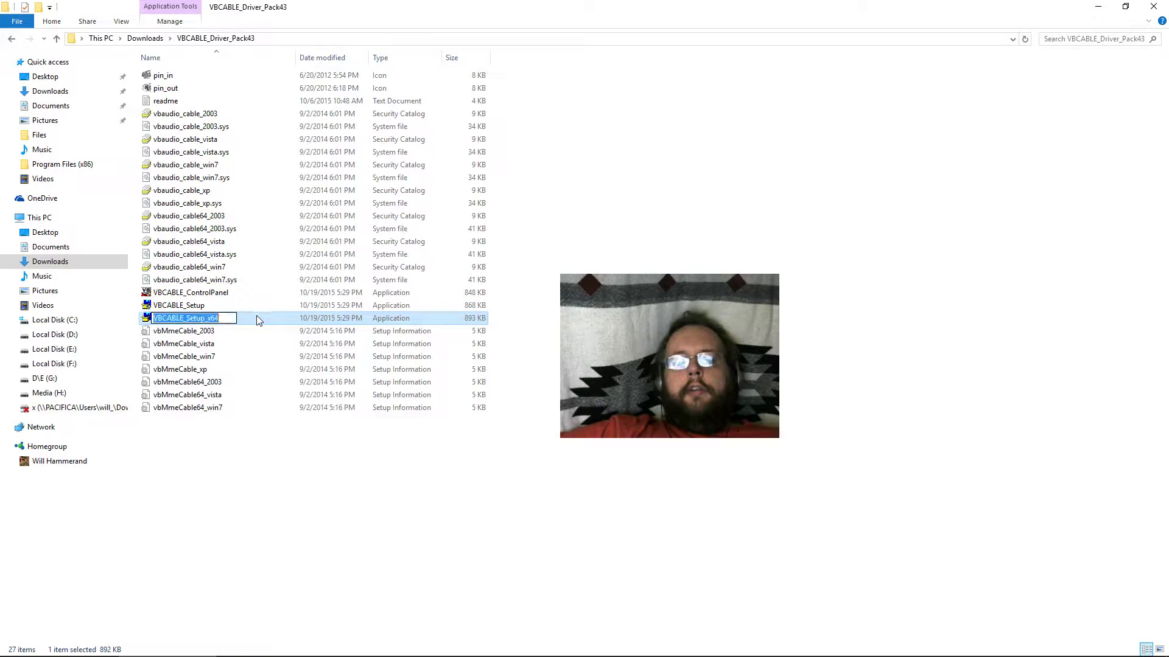
{"action": "right_click", "coordinate": [256, 319]}
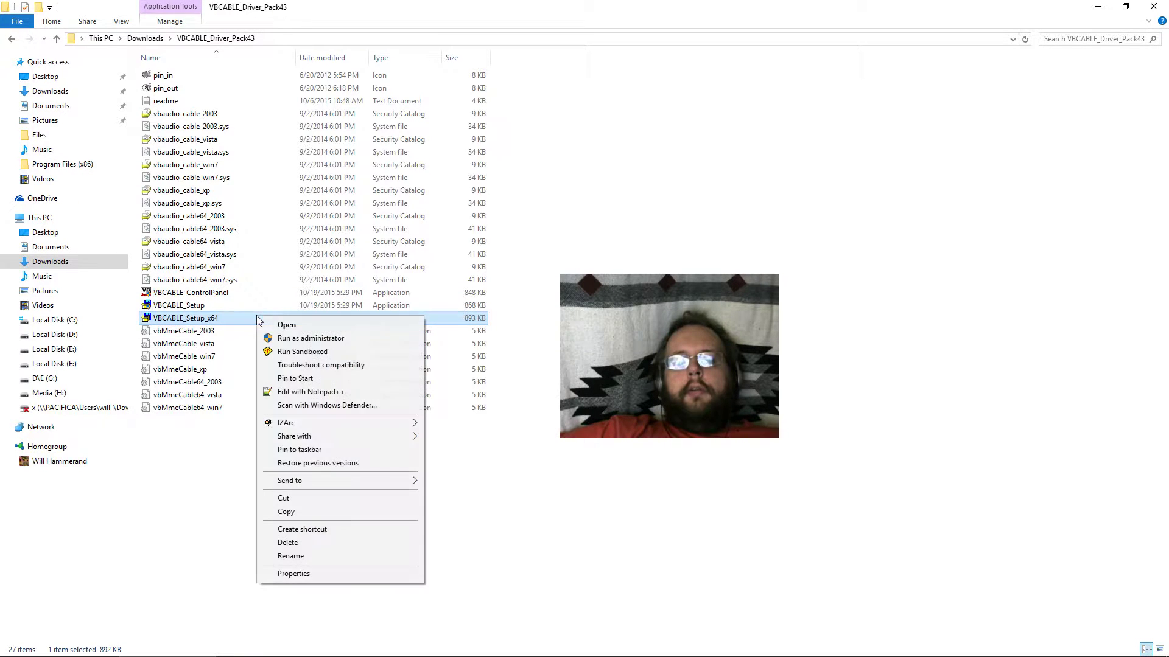
{"action": "left_click", "coordinate": [327, 340]}
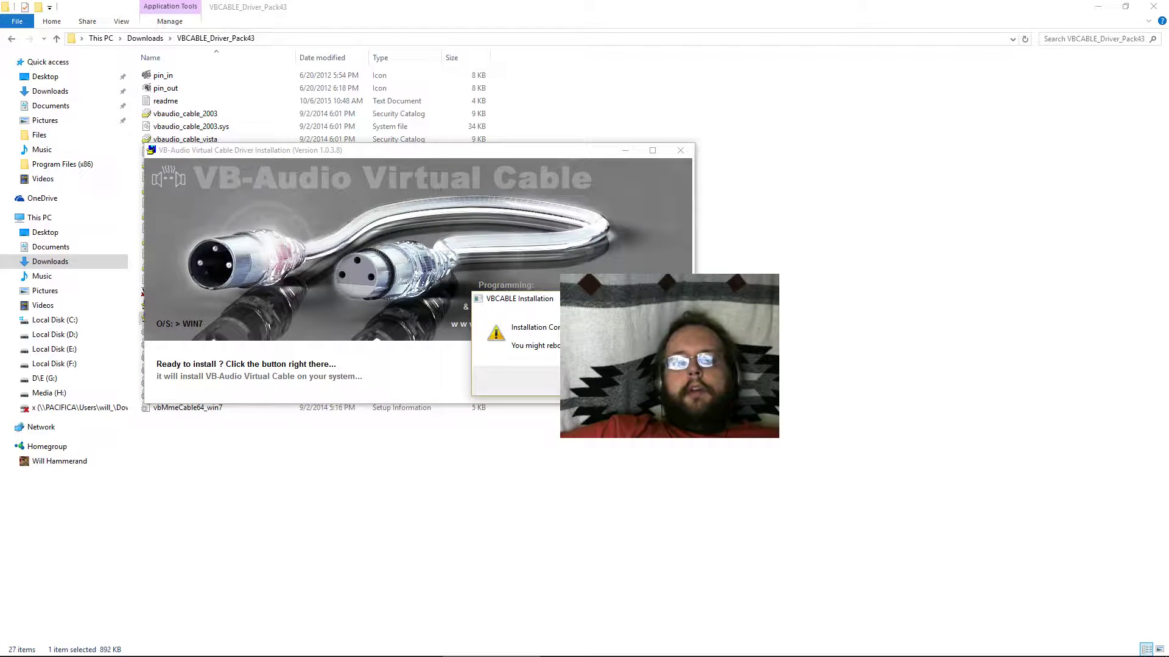
{"action": "key", "text": "Return"}
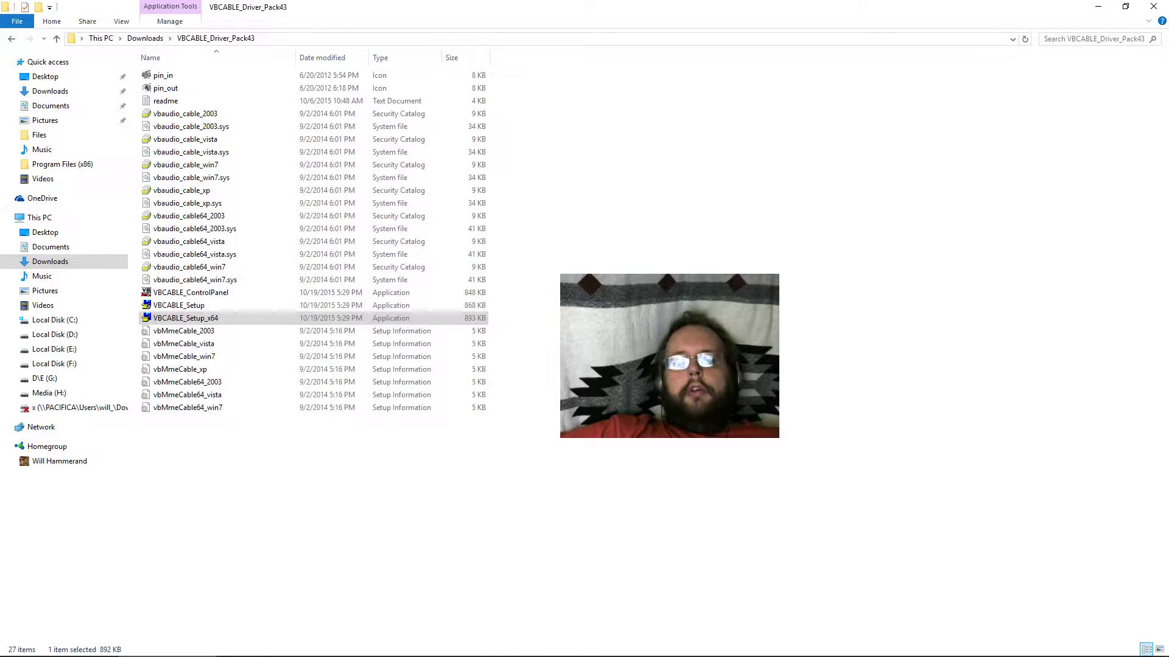
{"action": "right_click", "coordinate": [294, 323]}
{"action": "right_click", "coordinate": [300, 312]}
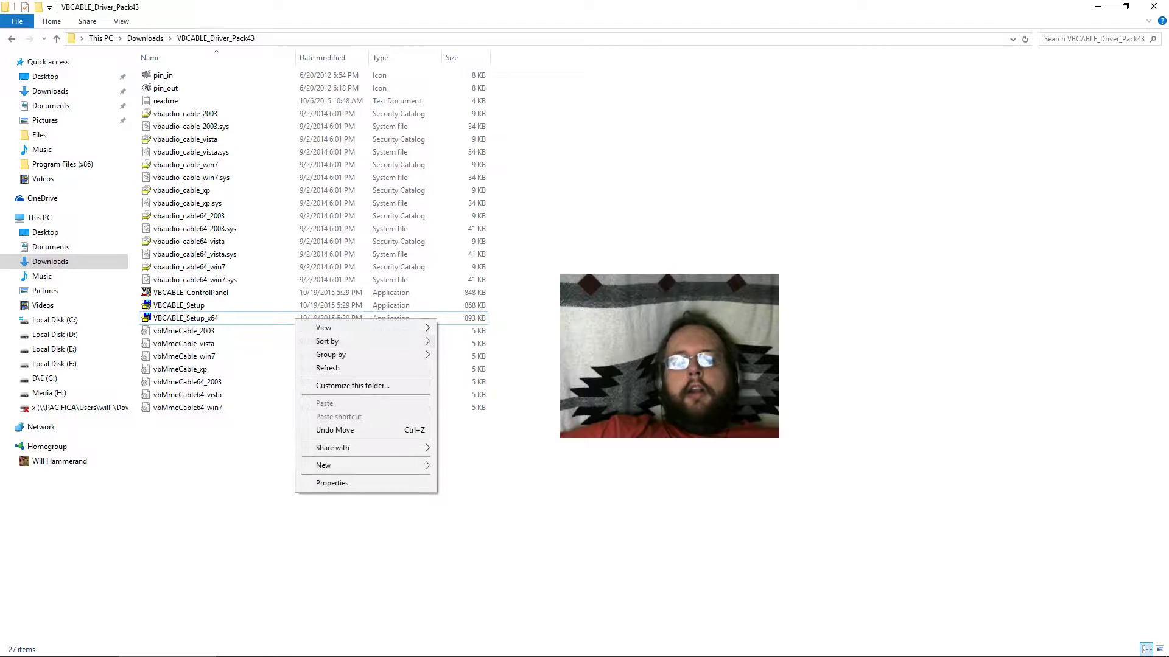
{"action": "key", "text": "Escape"}
{"action": "right_click", "coordinate": [282, 321]}
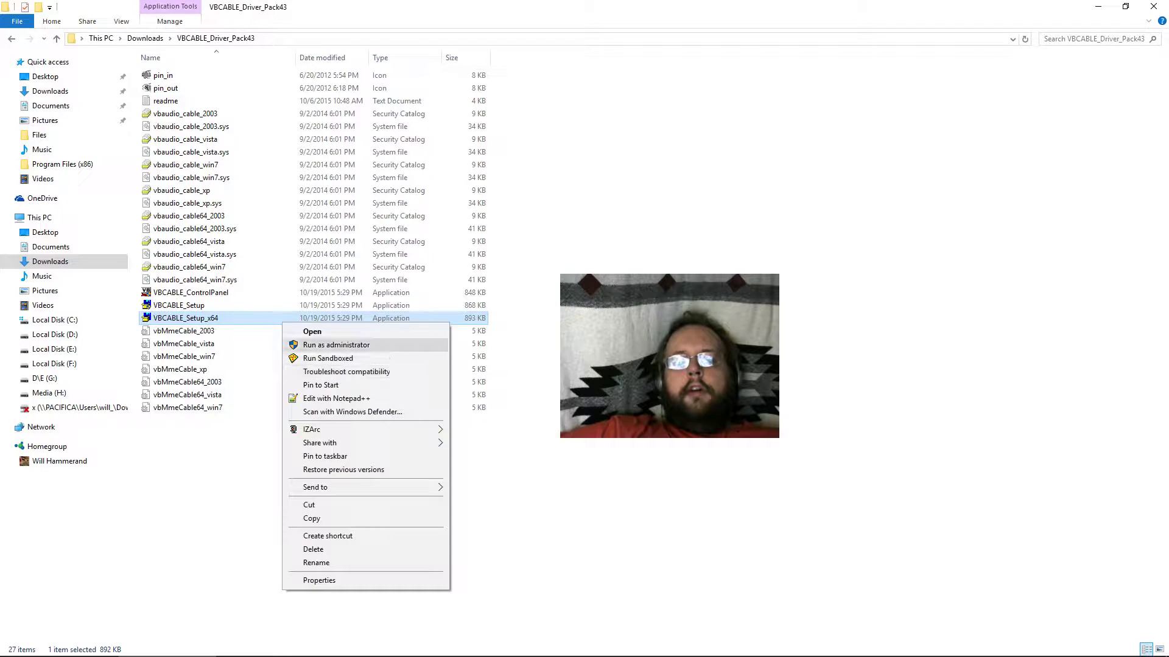
{"action": "key", "text": "Escape"}
Close the driver folder window and the browser
{"action": "left_click", "coordinate": [1153, 6]}
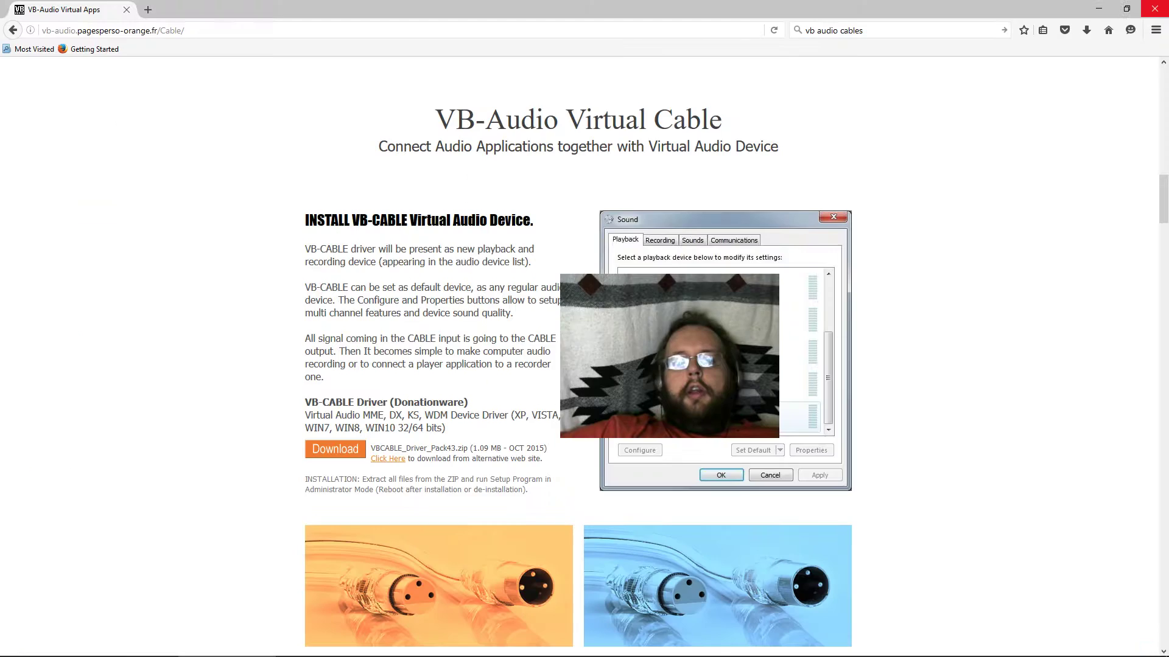
{"action": "left_click", "coordinate": [1153, 6]}
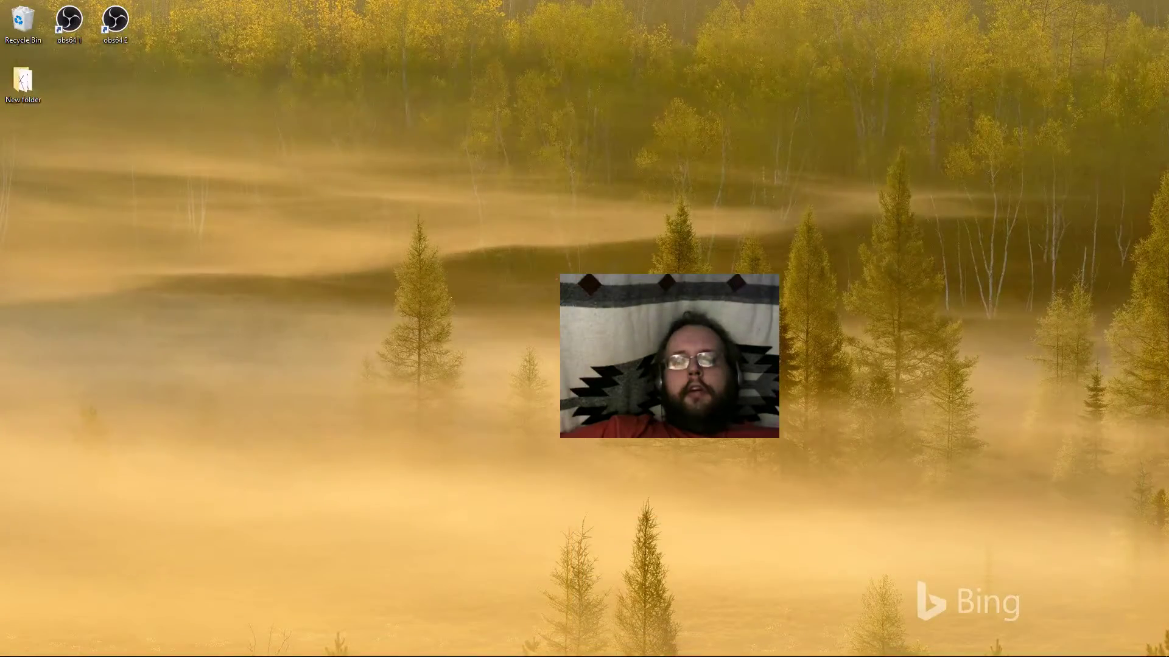
Switch to Desktop 2 and minimize the OBS window
{"action": "key", "text": "super+Tab"}
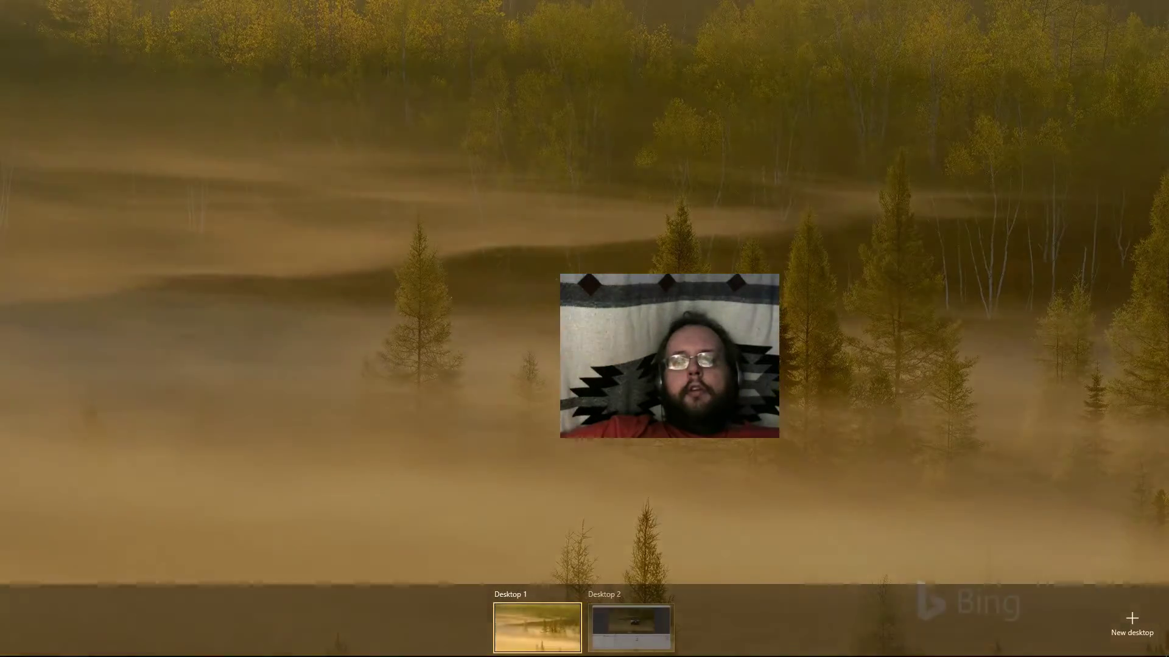
{"action": "key", "text": "Escape"}
{"action": "key", "text": "super+Tab"}
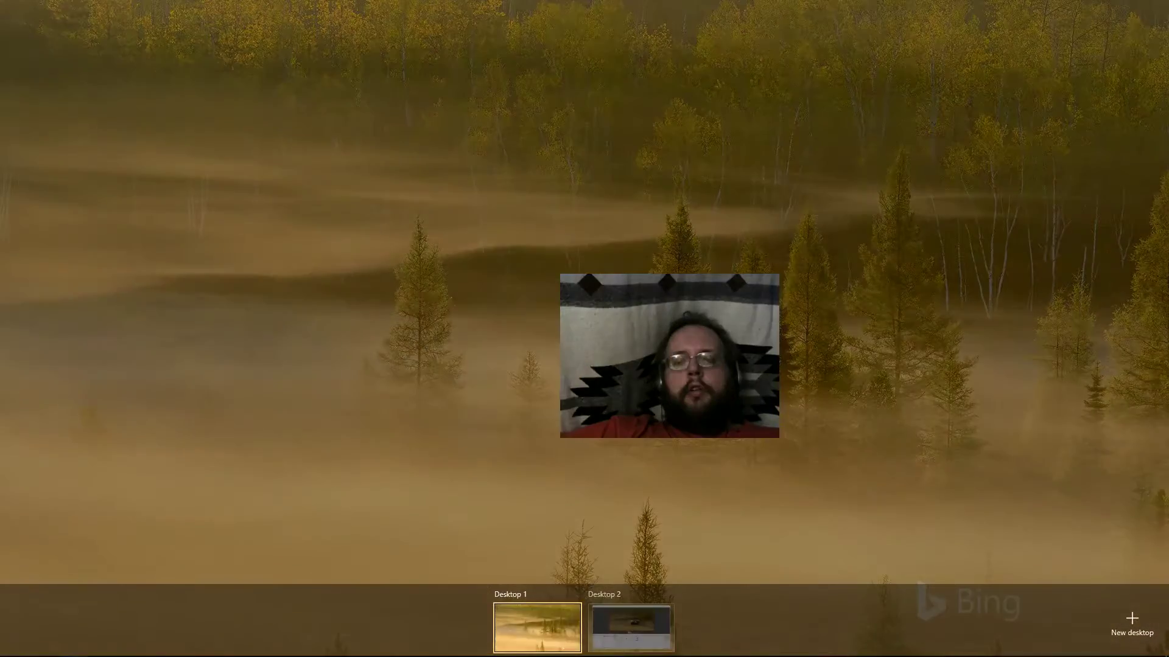
{"action": "key", "text": "ctrl+super+Right"}
{"action": "key", "text": "super+Down"}
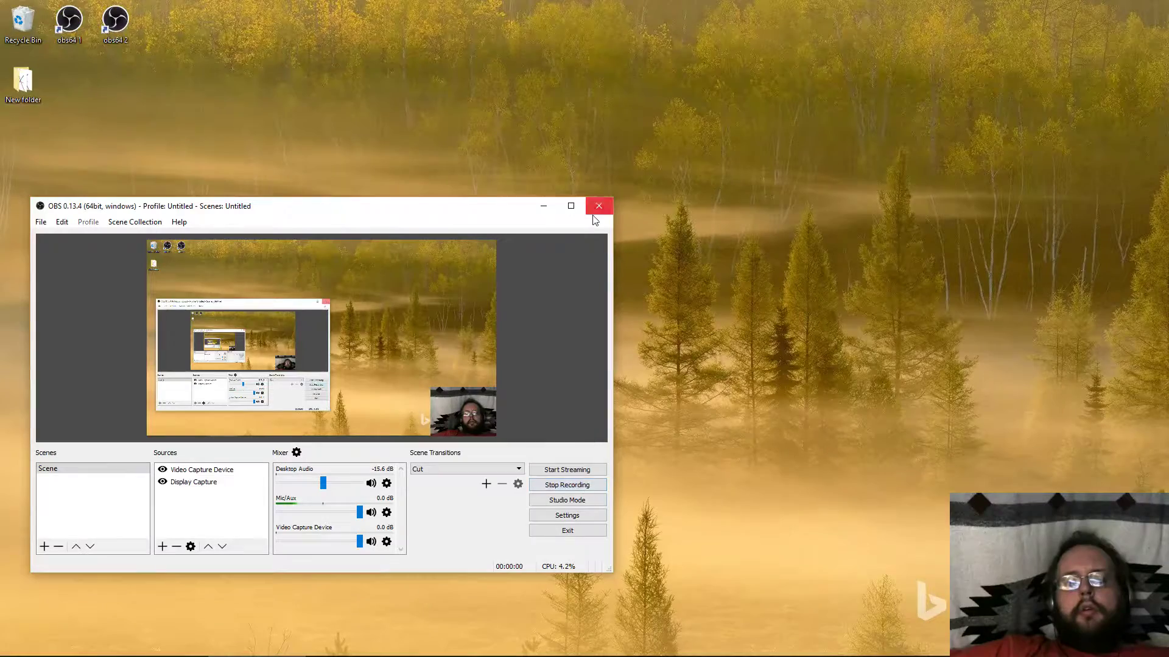
{"action": "left_click", "coordinate": [549, 206]}
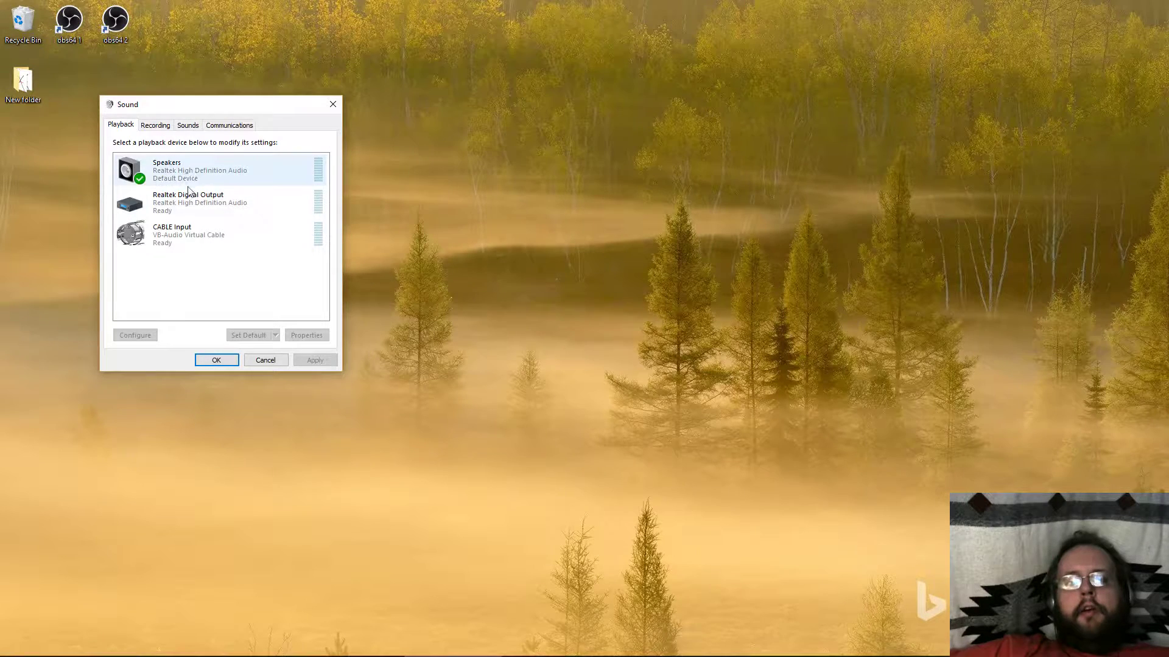
Select the CABLE Input playback device and move the Sound dialog to the desktop's upper-right area
{"action": "left_click", "coordinate": [162, 245]}
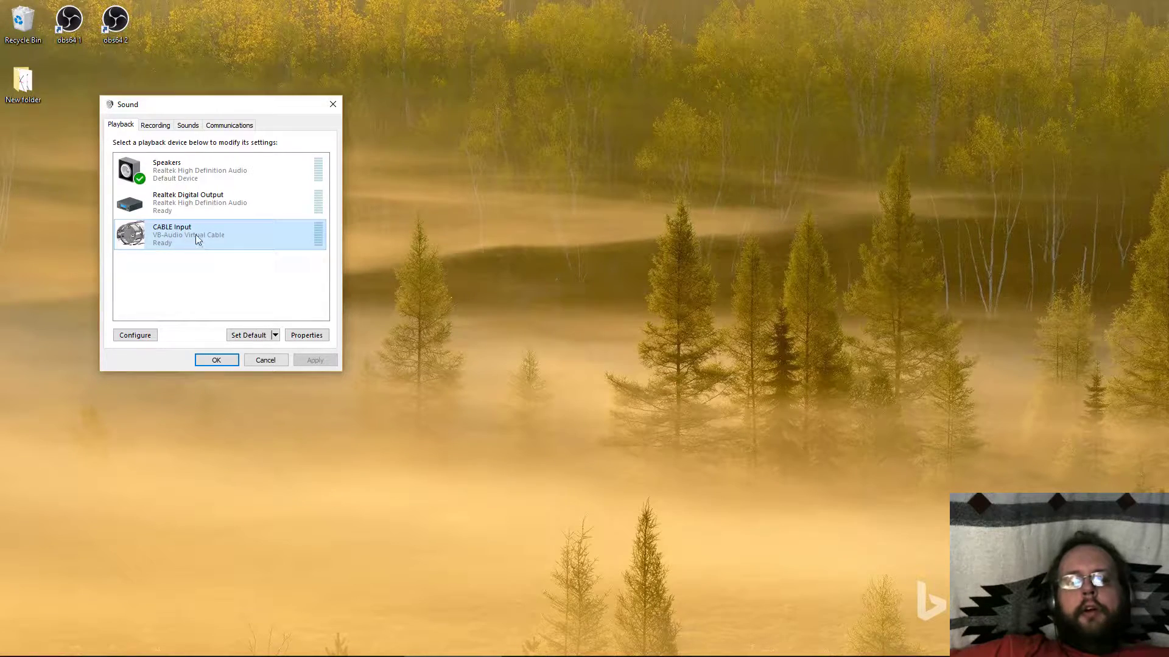
{"action": "left_click_drag", "start_coordinate": [191, 112], "coordinate": [980, 43]}
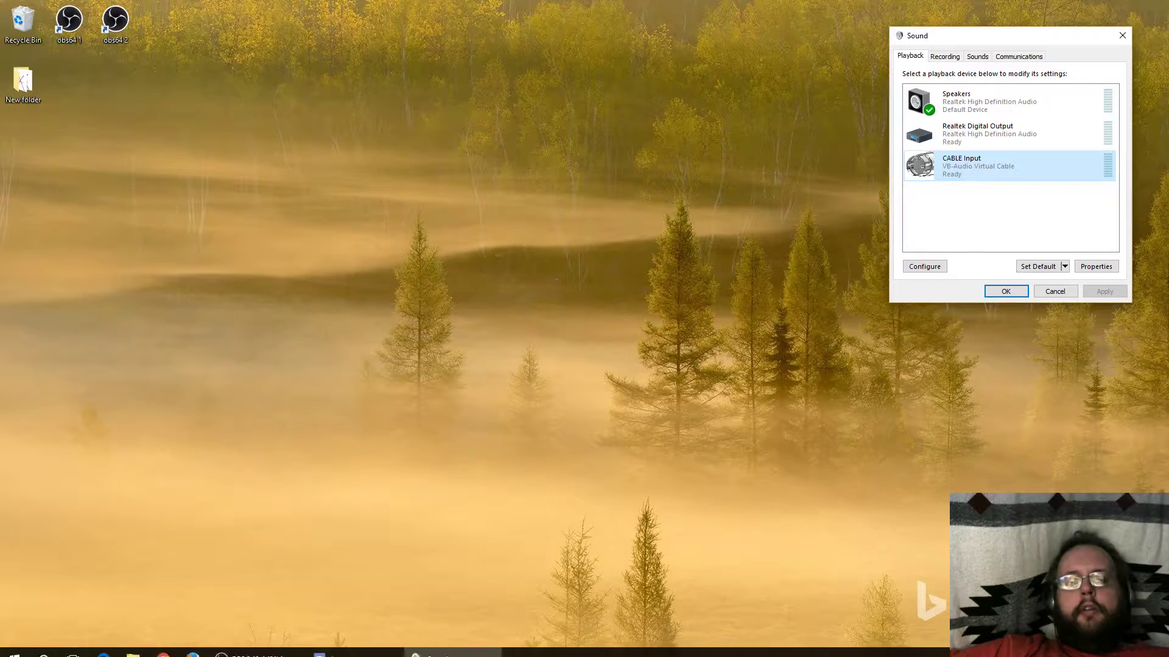
Open the The_Lights_Galaxia MP3 file from the Downloads folder with VLC media player and close the File Explorer window
{"action": "left_click", "coordinate": [140, 647]}
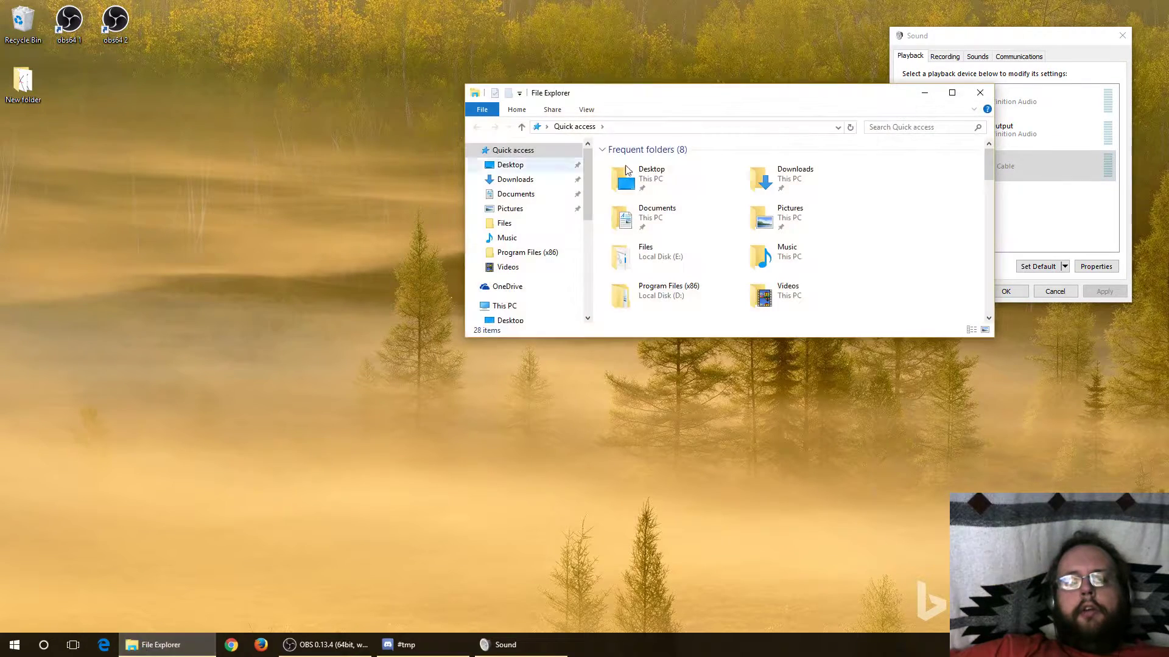
{"action": "left_click_drag", "start_coordinate": [665, 105], "coordinate": [296, 116]}
{"action": "left_click", "coordinate": [145, 198]}
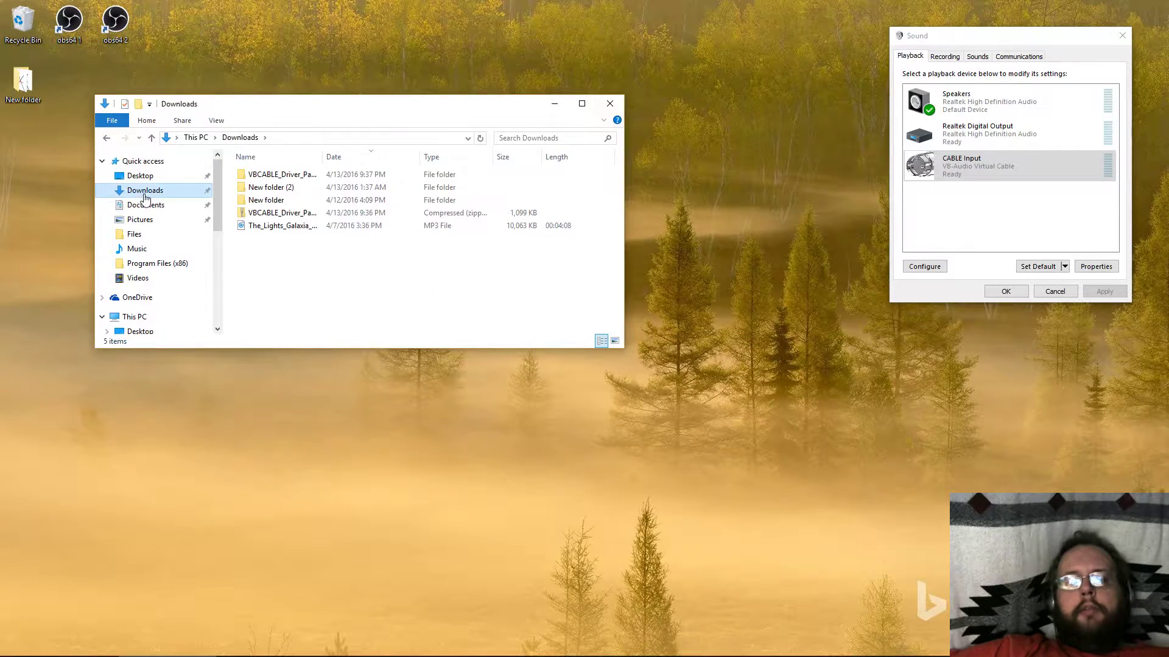
{"action": "left_click", "coordinate": [253, 225]}
{"action": "right_click", "coordinate": [252, 225]}
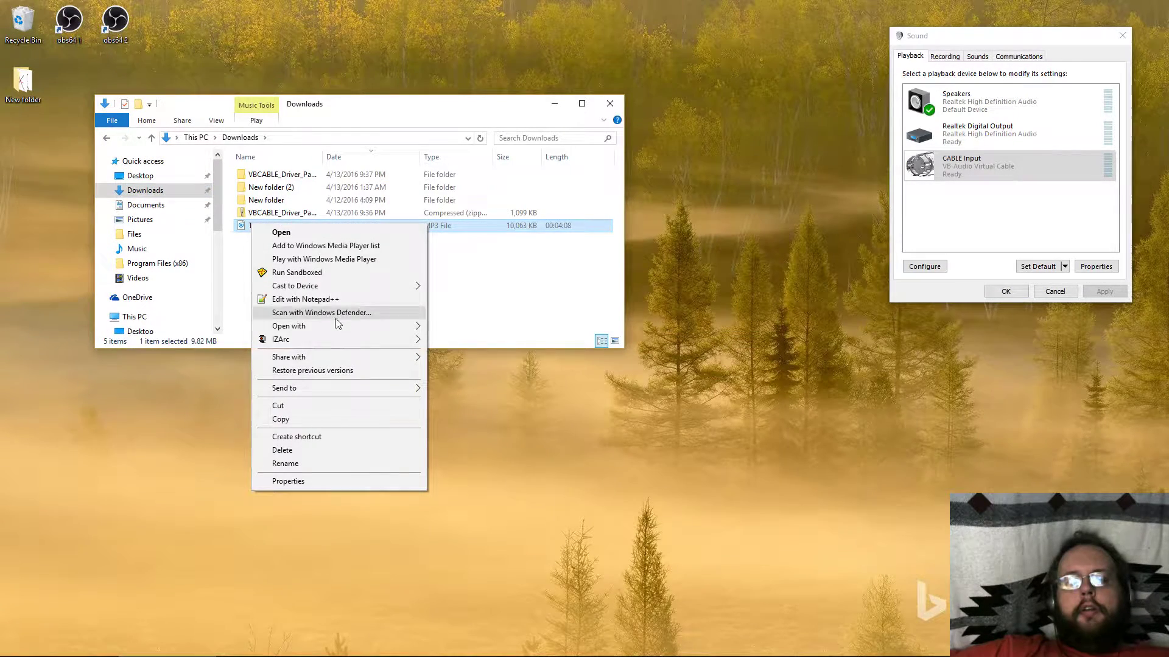
{"action": "mouse_move", "coordinate": [340, 330]}
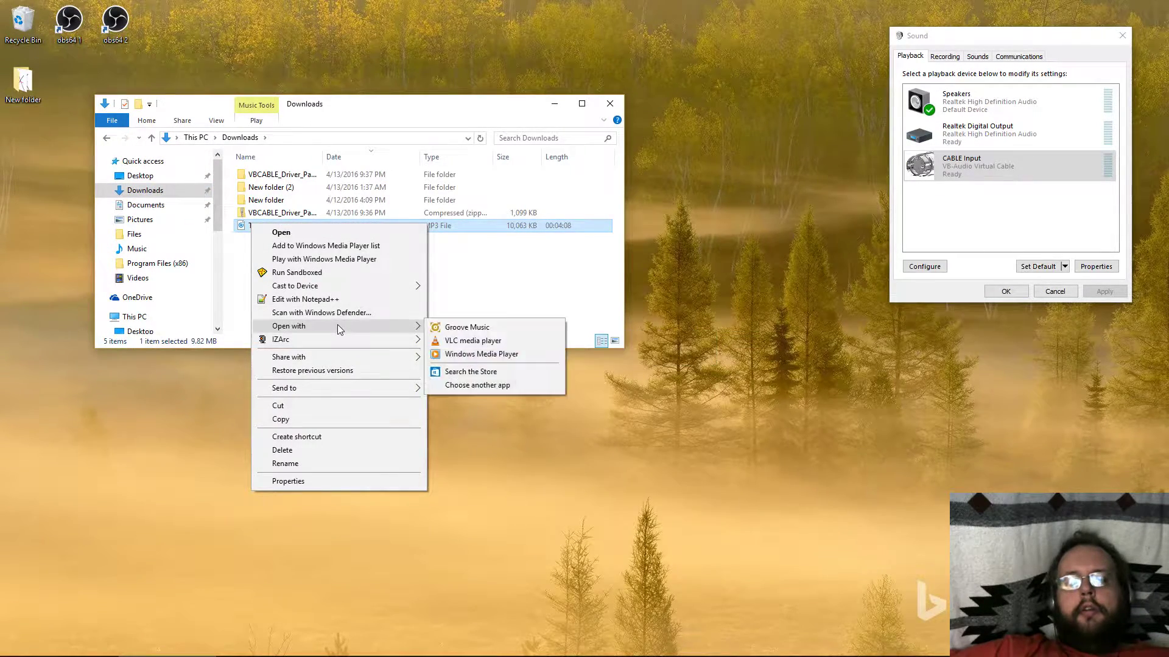
{"action": "left_click", "coordinate": [444, 340]}
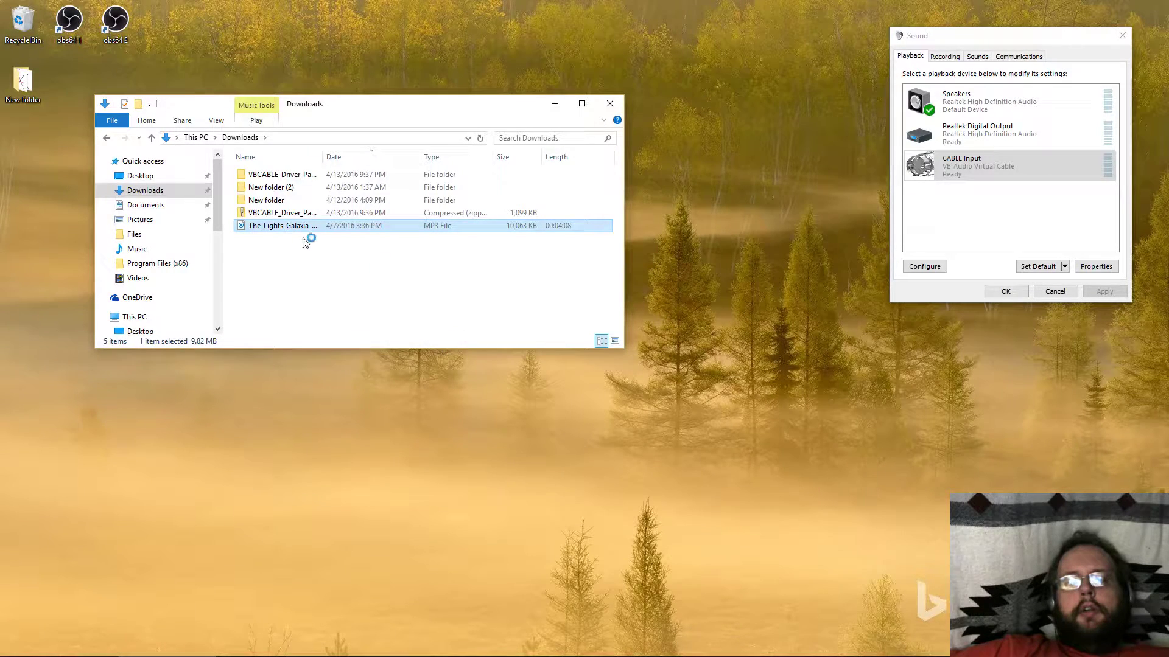
{"action": "left_click", "coordinate": [611, 104]}
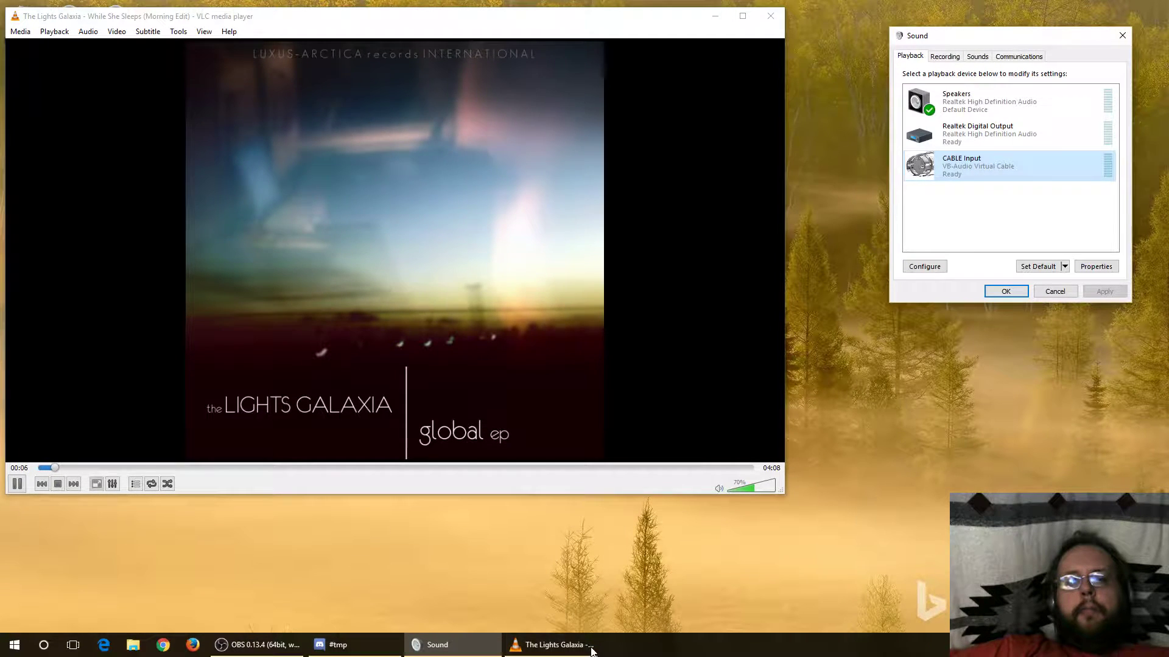
Switch to OBS, lower the Desktop Audio volume in the mixer to -43.3 dB and minimize the OBS window
{"action": "left_click", "coordinate": [294, 651]}
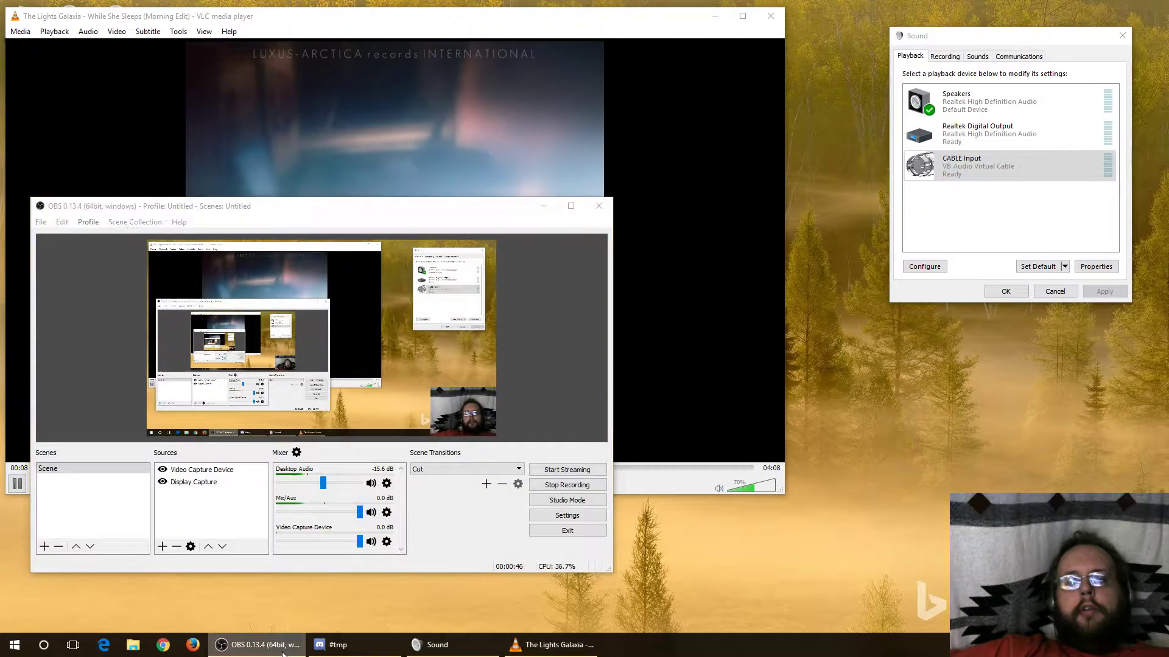
{"action": "left_click", "coordinate": [293, 652]}
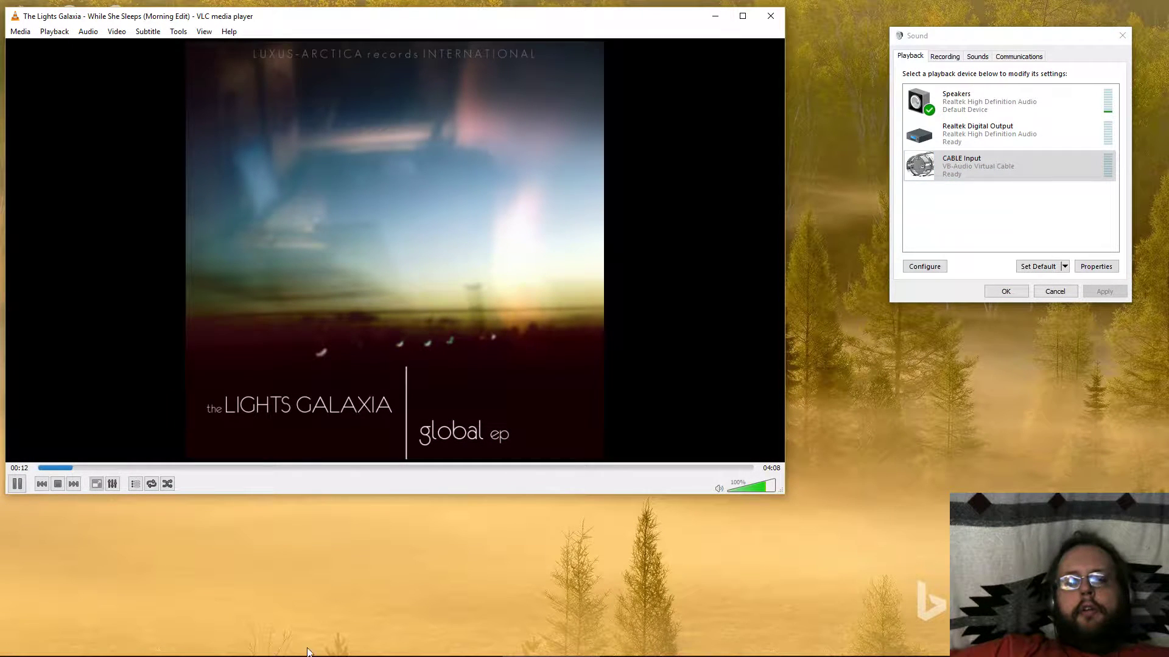
{"action": "left_click", "coordinate": [242, 652]}
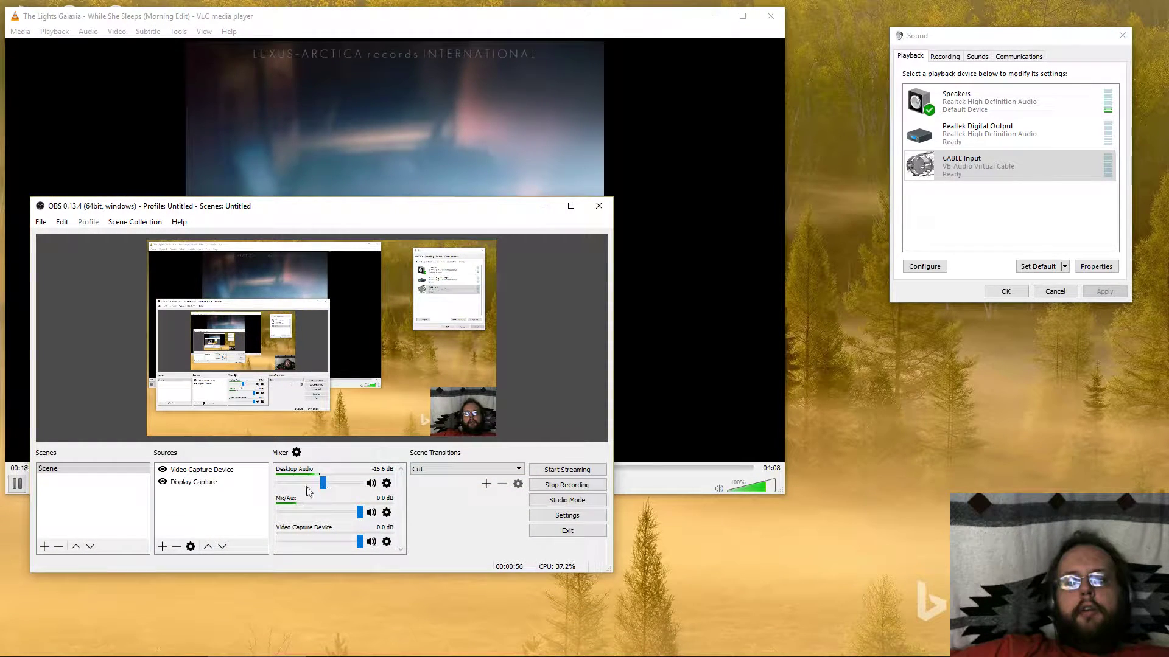
{"action": "left_click_drag", "start_coordinate": [322, 490], "coordinate": [295, 489]}
{"action": "left_click", "coordinate": [544, 206]}
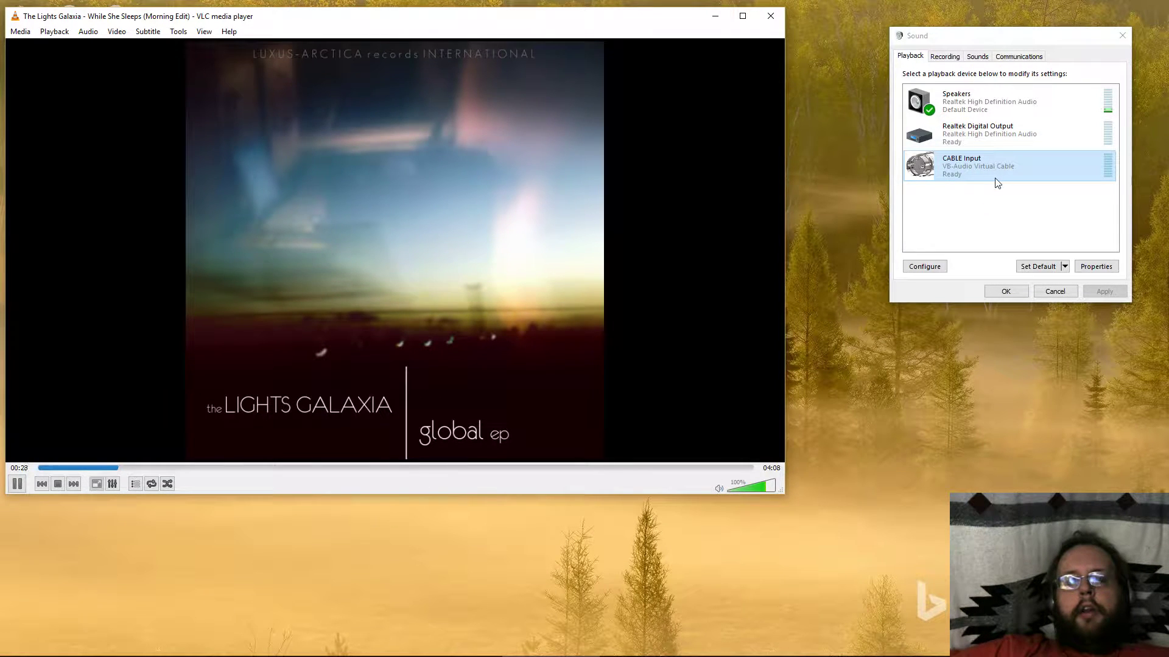
Set VLC's audio output device to CABLE Input (VB-Audio Virtual Cable)
{"action": "left_click", "coordinate": [85, 34]}
{"action": "mouse_move", "coordinate": [96, 59]}
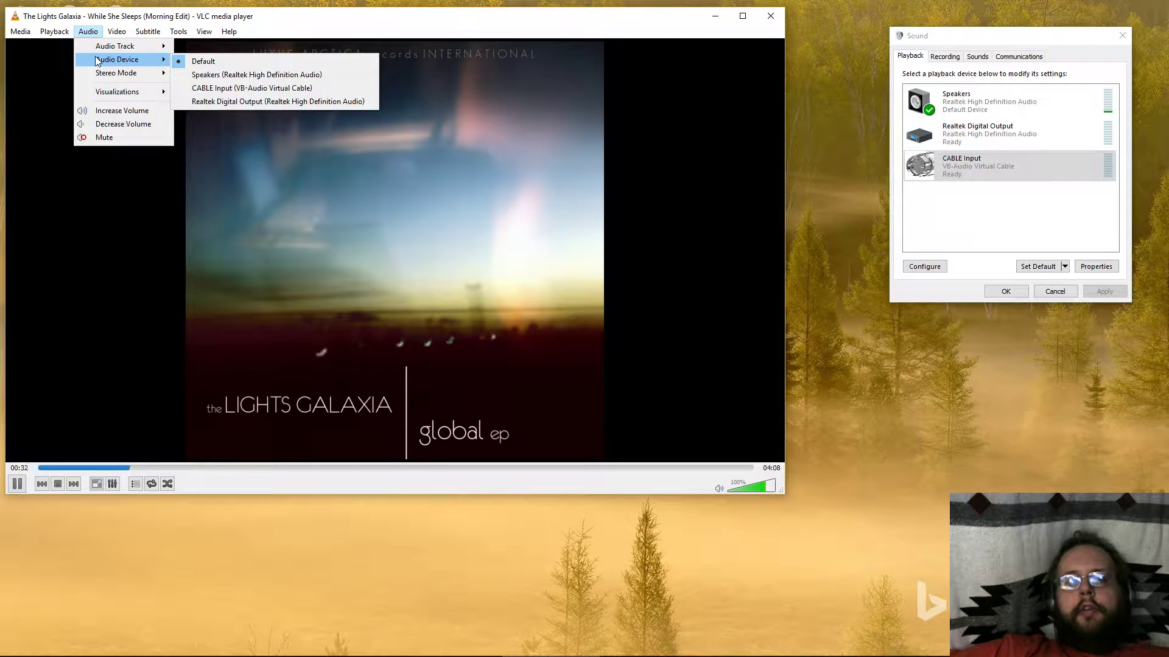
{"action": "left_click", "coordinate": [230, 88]}
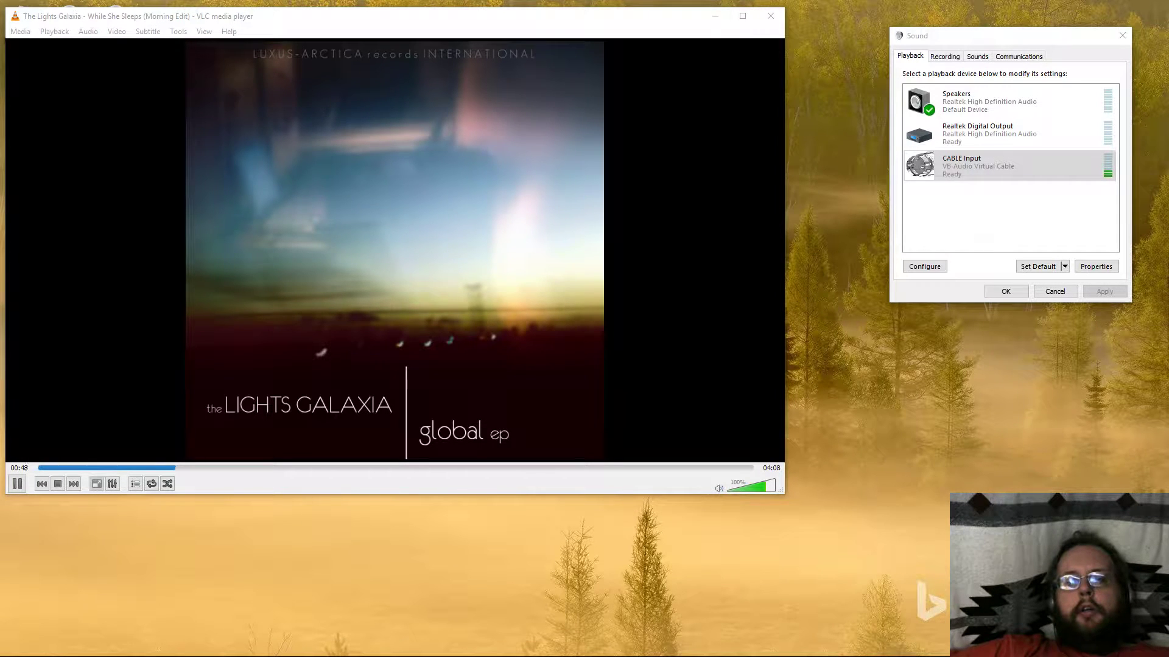
Check the Speakers device and its listed applications in the Volume Mixer, and close the mixer
{"action": "left_click_drag", "start_coordinate": [1070, 435], "coordinate": [1040, 418]}
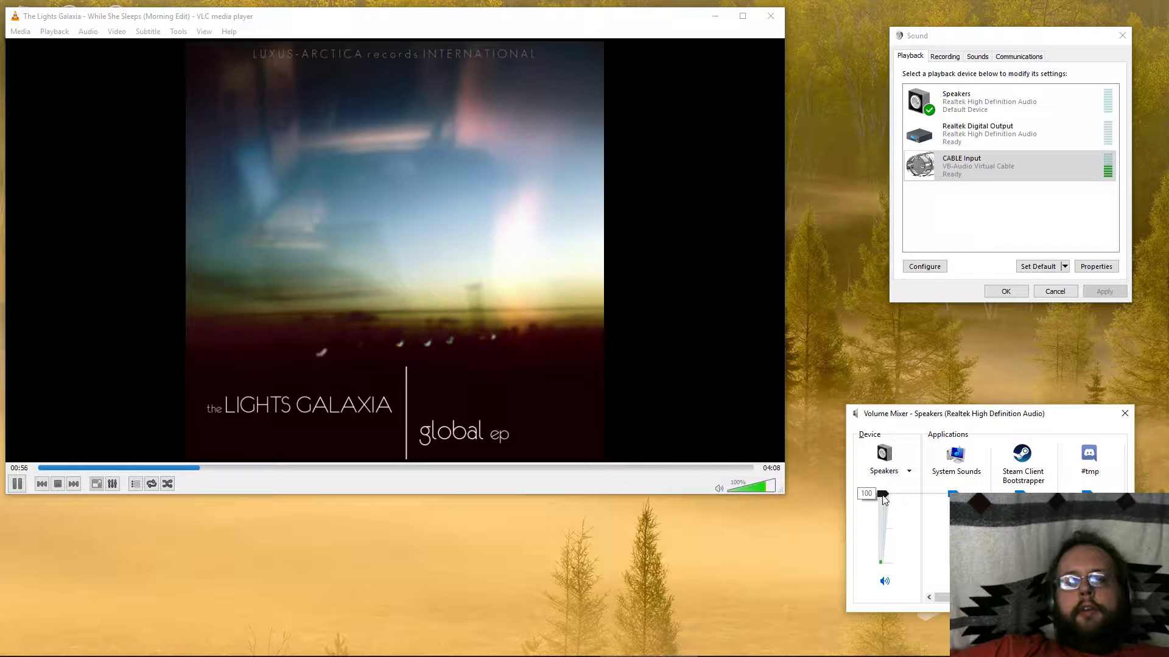
{"action": "left_click_drag", "start_coordinate": [949, 421], "coordinate": [964, 449]}
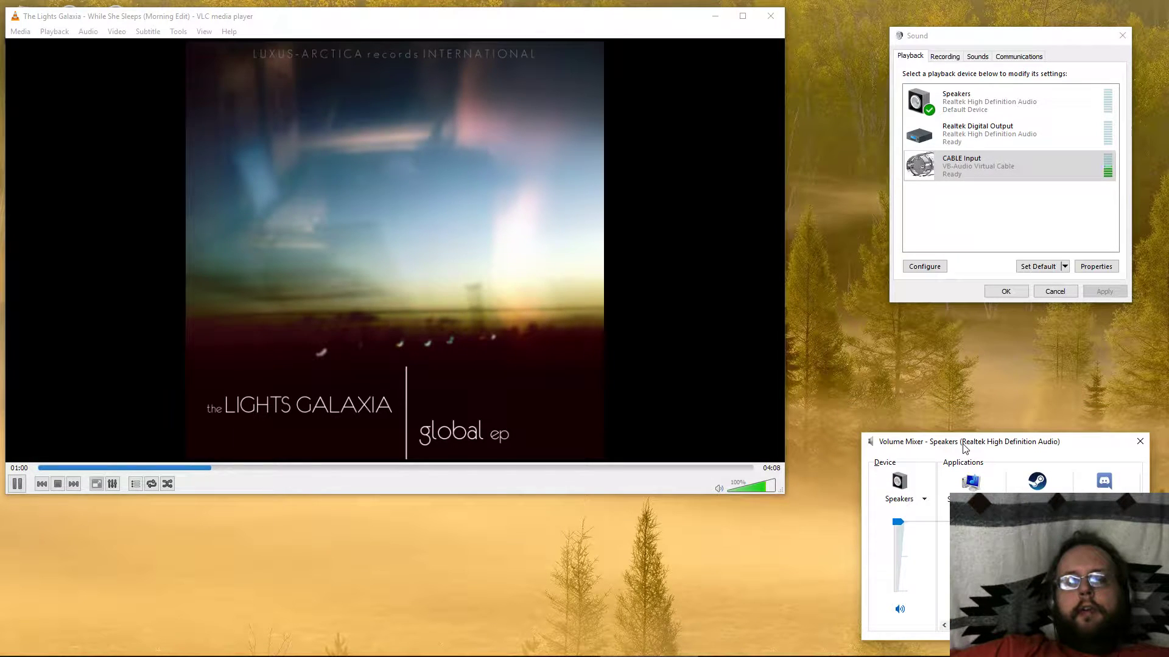
{"action": "left_click", "coordinate": [1139, 441]}
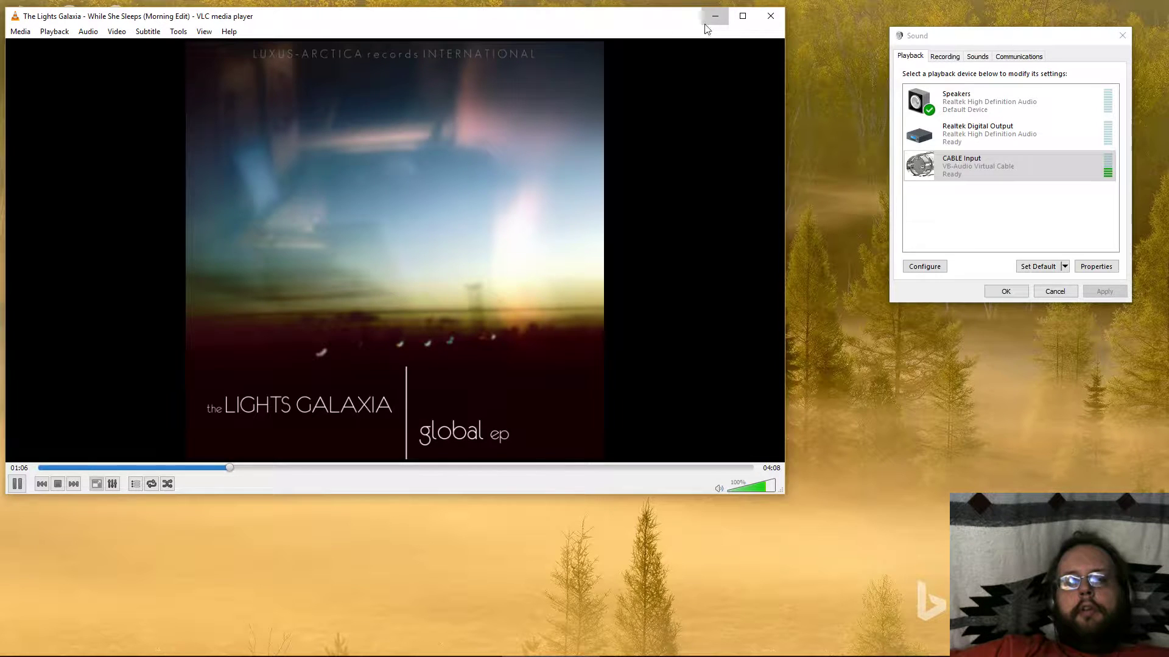
Switch to OBS and set the Desktop Audio source's device to CABLE Input (VB-Audio Virtual Cable)
{"action": "key", "text": "alt+Tab"}
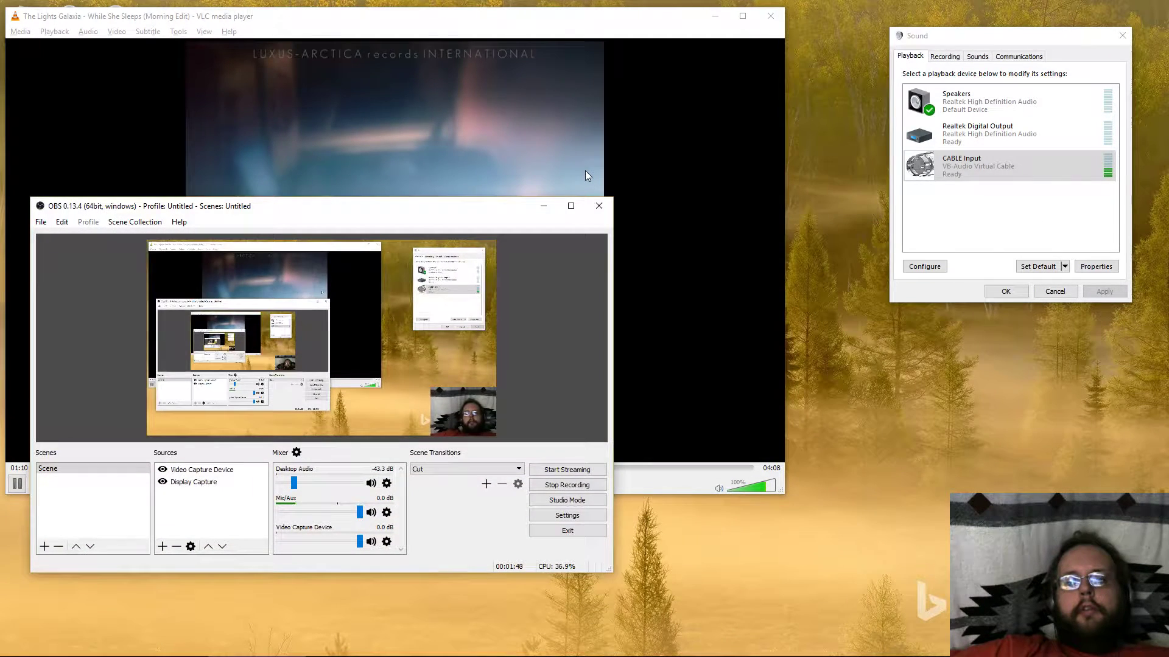
{"action": "left_click", "coordinate": [62, 222]}
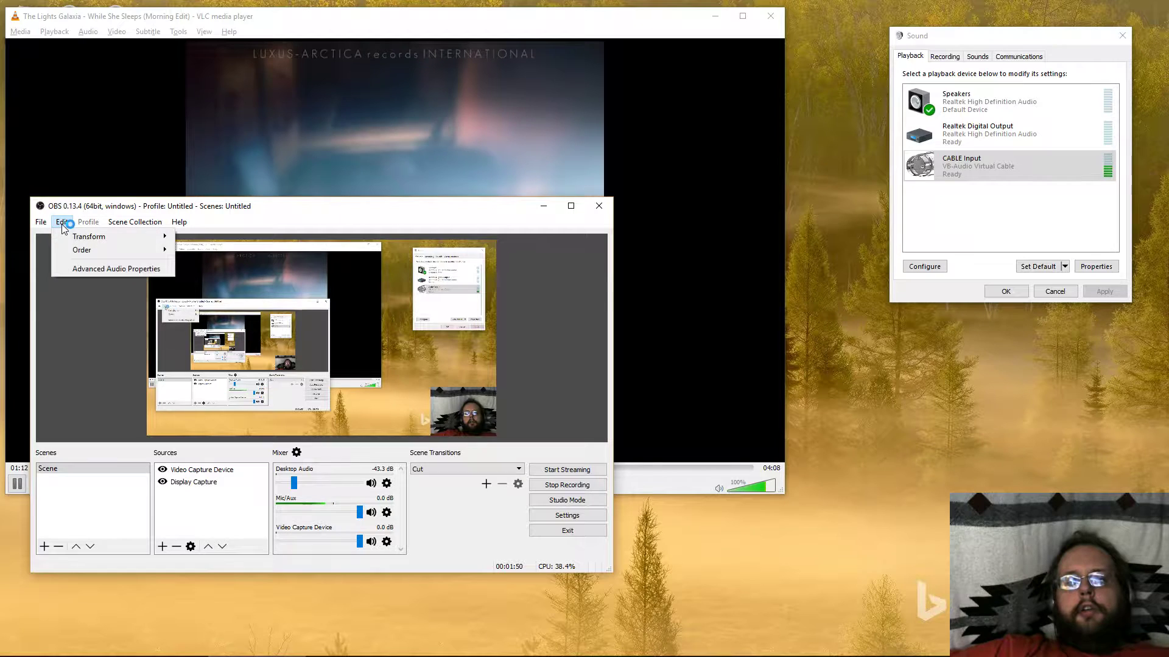
{"action": "left_click", "coordinate": [115, 224]}
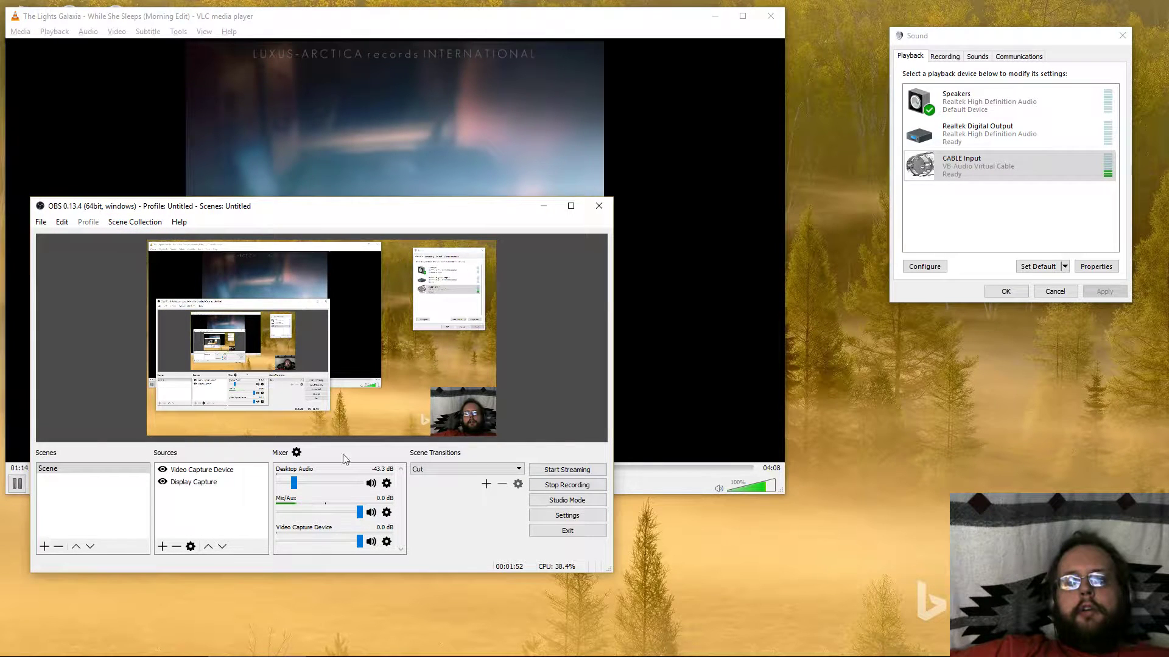
{"action": "left_click", "coordinate": [386, 484]}
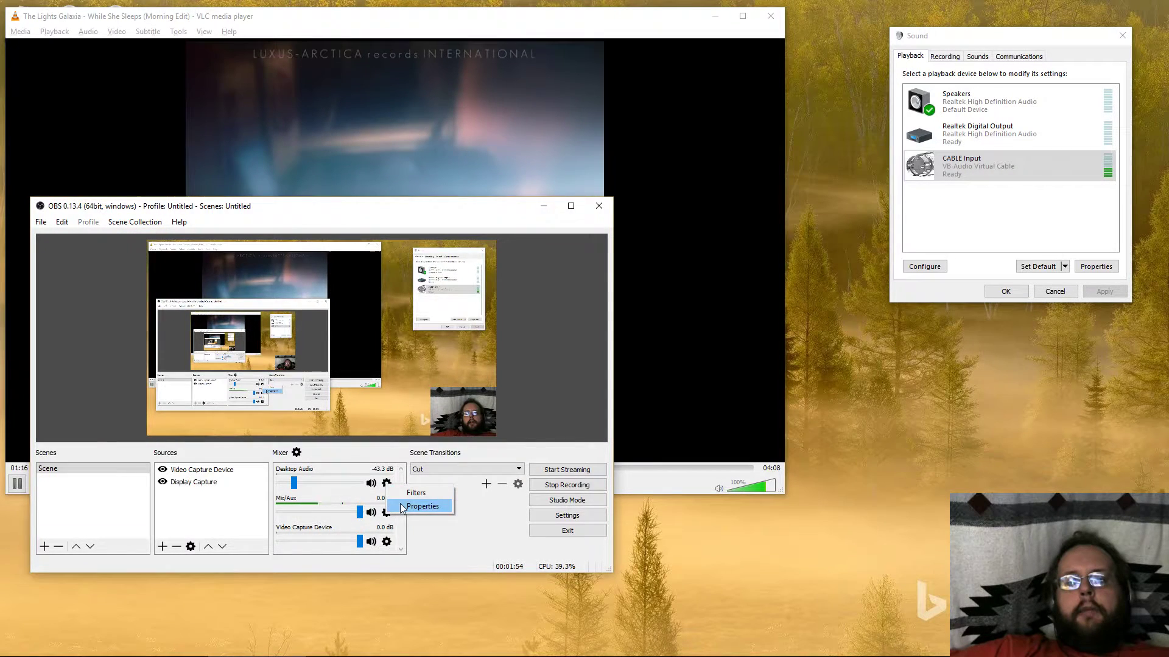
{"action": "left_click", "coordinate": [420, 506]}
{"action": "left_click", "coordinate": [353, 466]}
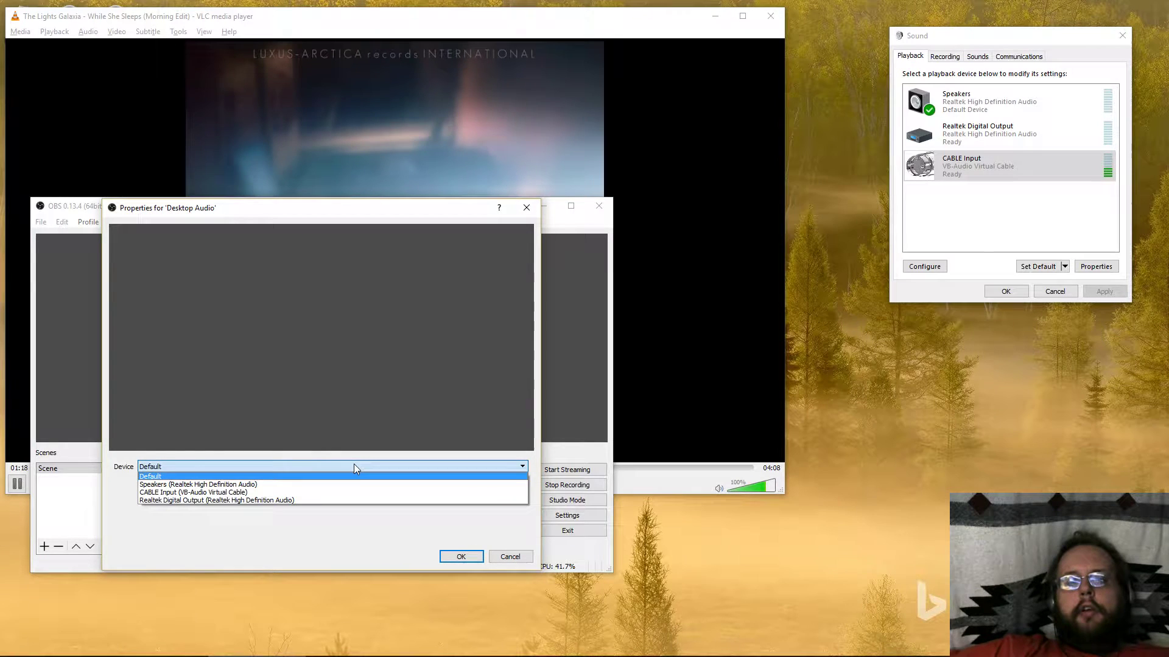
{"action": "left_click", "coordinate": [354, 492]}
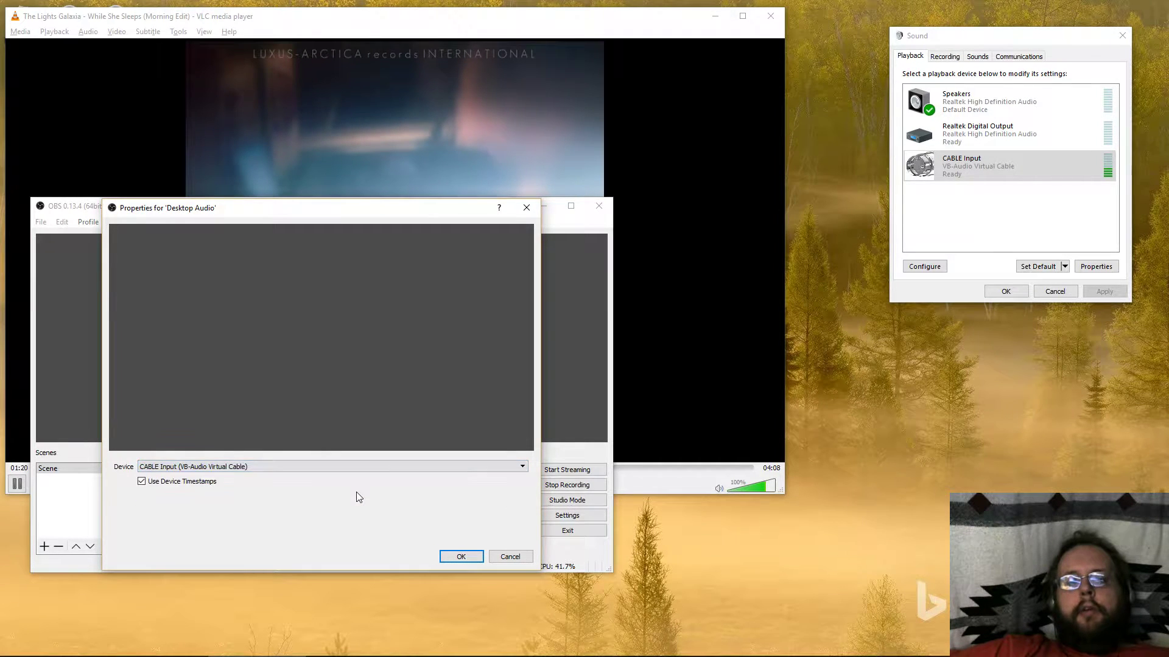
{"action": "left_click", "coordinate": [463, 557]}
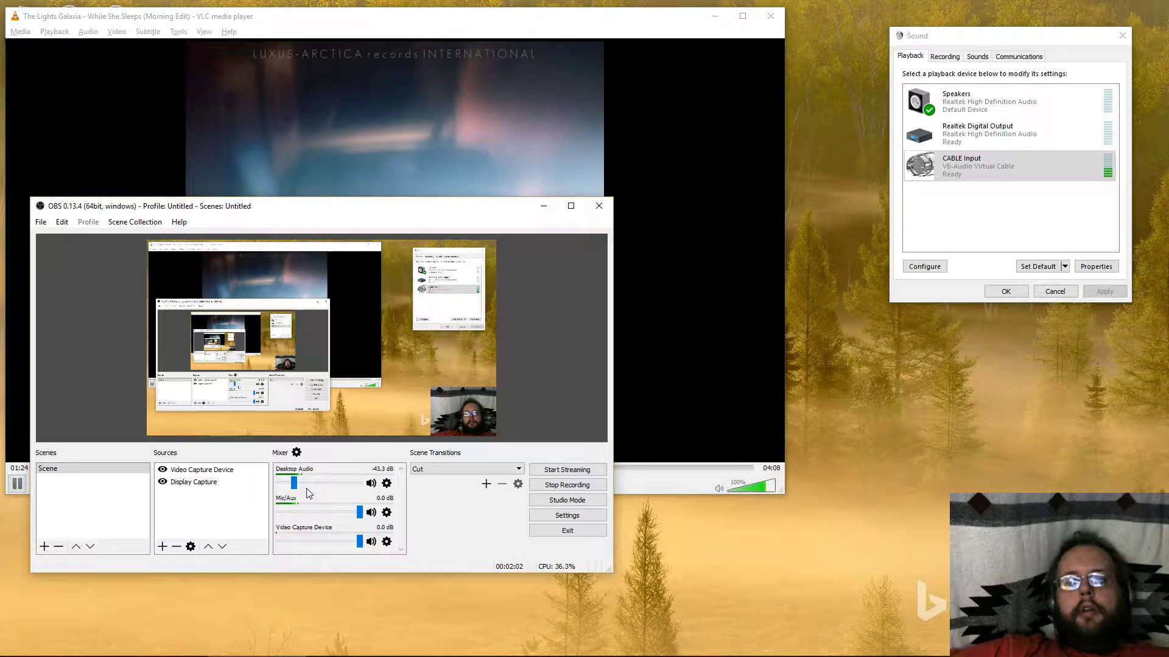
Set the Desktop Audio source's device back to Default in its properties
{"action": "left_click", "coordinate": [387, 483]}
{"action": "left_click", "coordinate": [422, 507]}
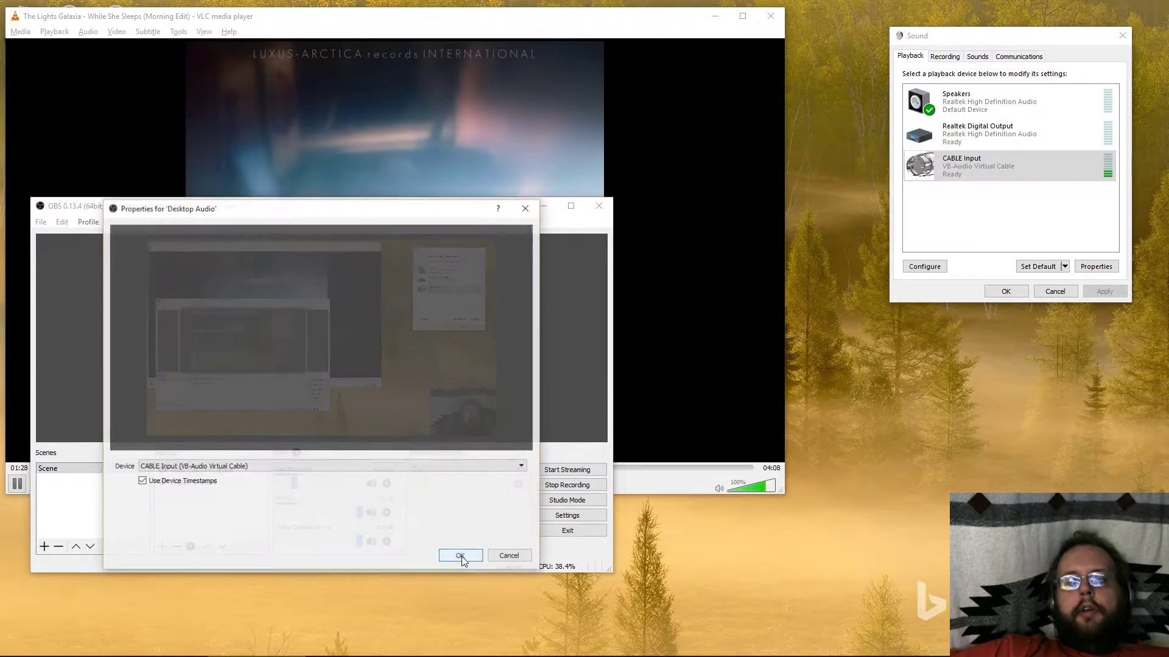
{"action": "left_click_drag", "start_coordinate": [344, 208], "coordinate": [666, 178]}
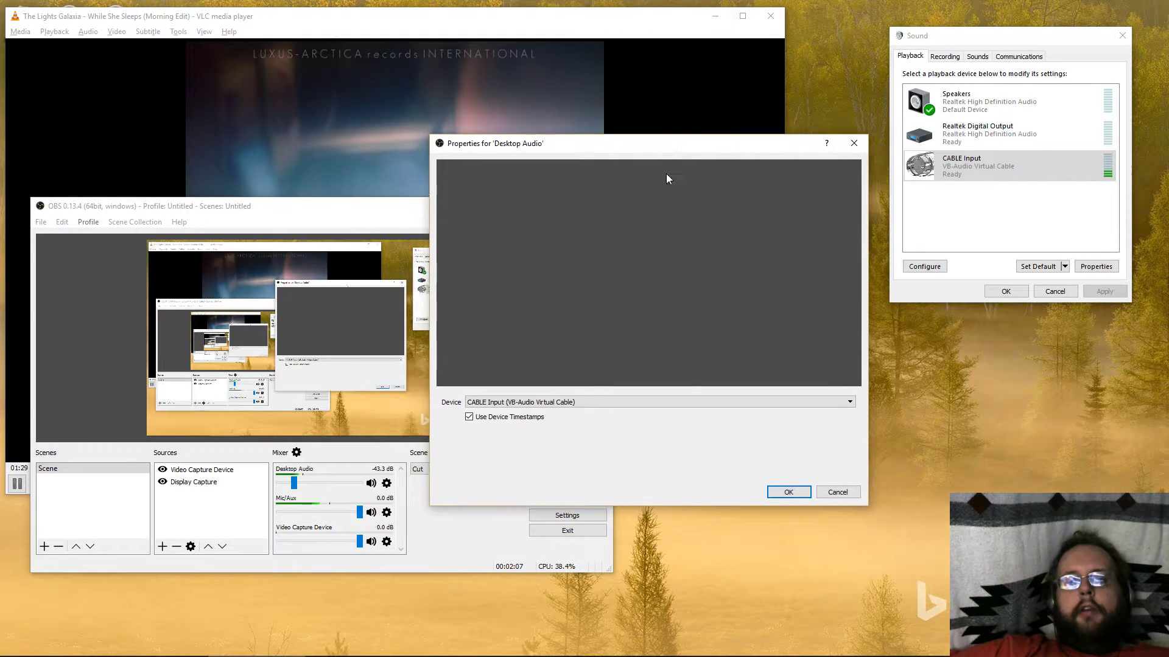
{"action": "left_click", "coordinate": [673, 402]}
{"action": "left_click", "coordinate": [667, 411]}
{"action": "left_click", "coordinate": [788, 493]}
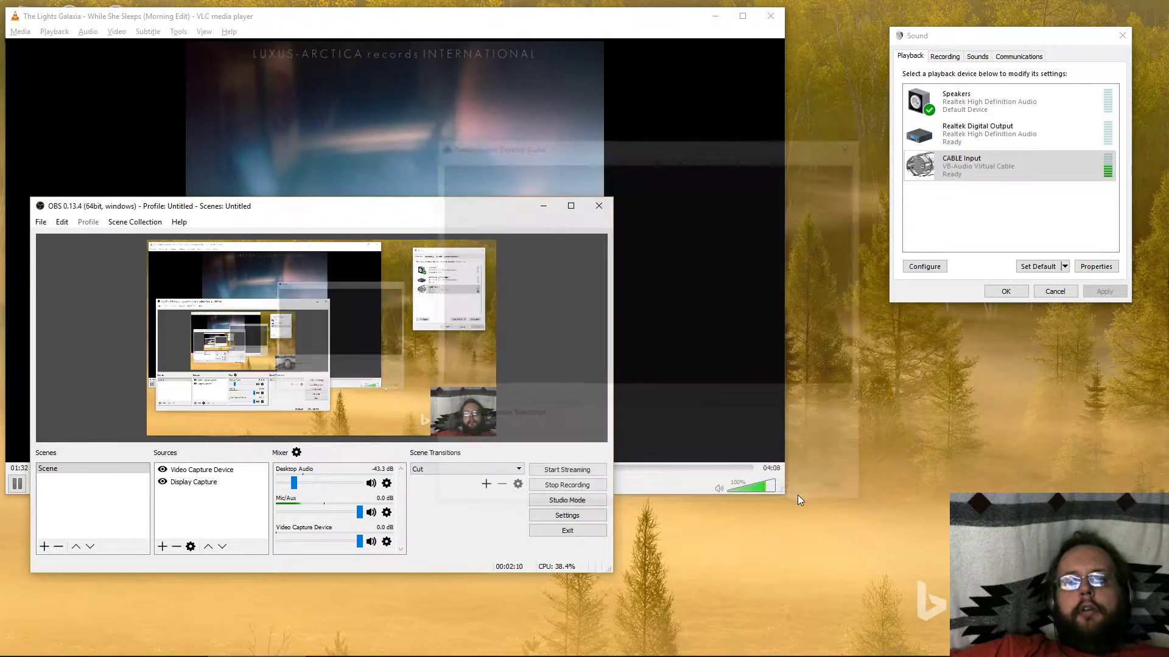
Reassign the Desktop Audio source in OBS to the CABLE Input (VB-Audio Virtual Cable) device
{"action": "left_click", "coordinate": [386, 483]}
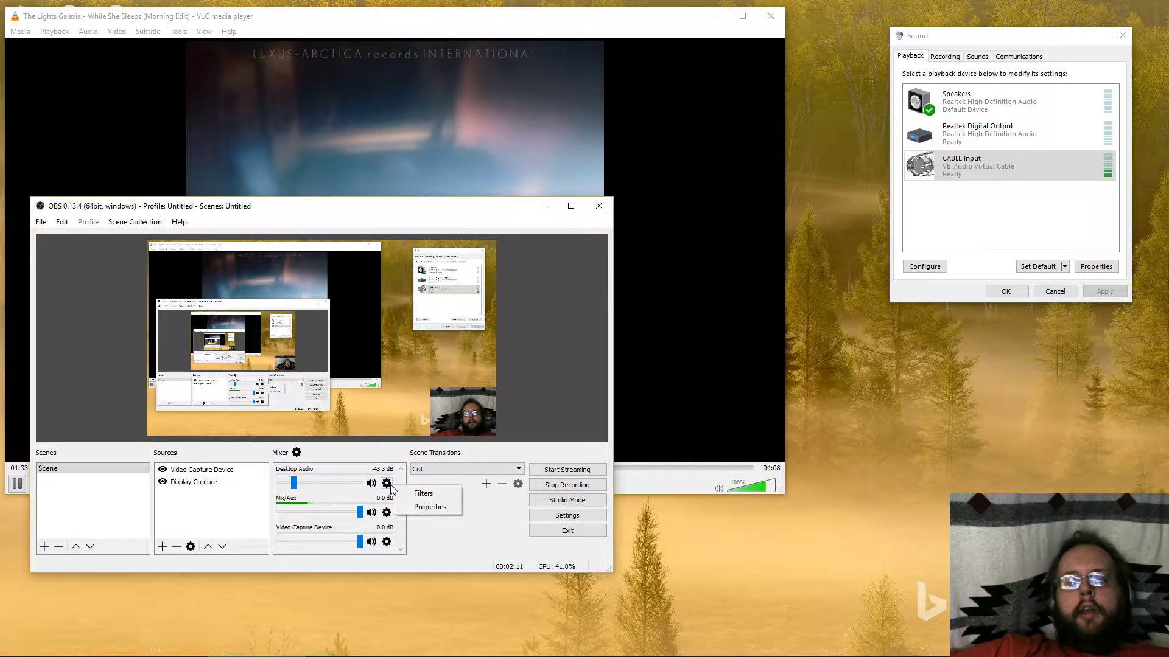
{"action": "left_click", "coordinate": [426, 508]}
{"action": "left_click", "coordinate": [484, 467]}
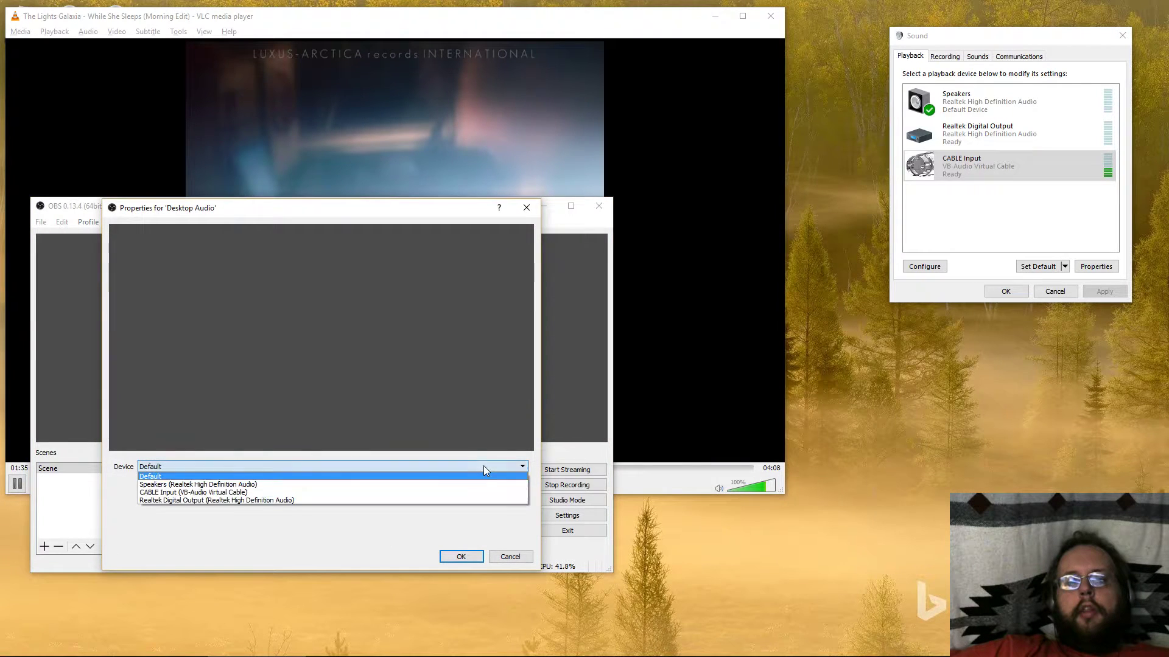
{"action": "left_click", "coordinate": [487, 496]}
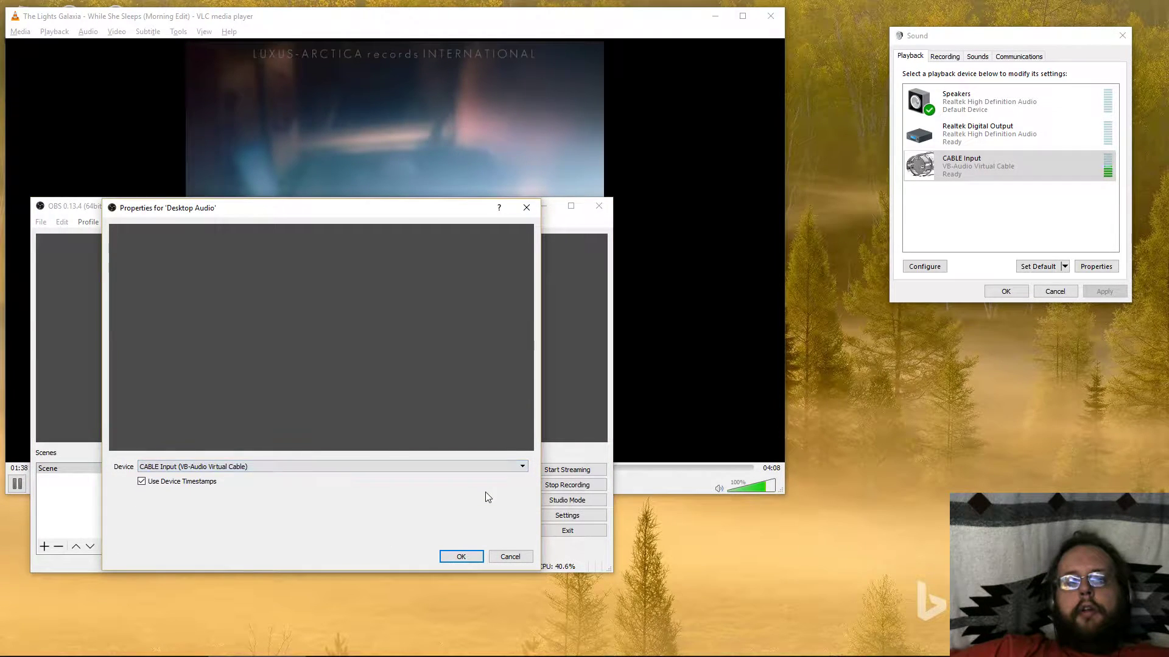
{"action": "left_click", "coordinate": [460, 556]}
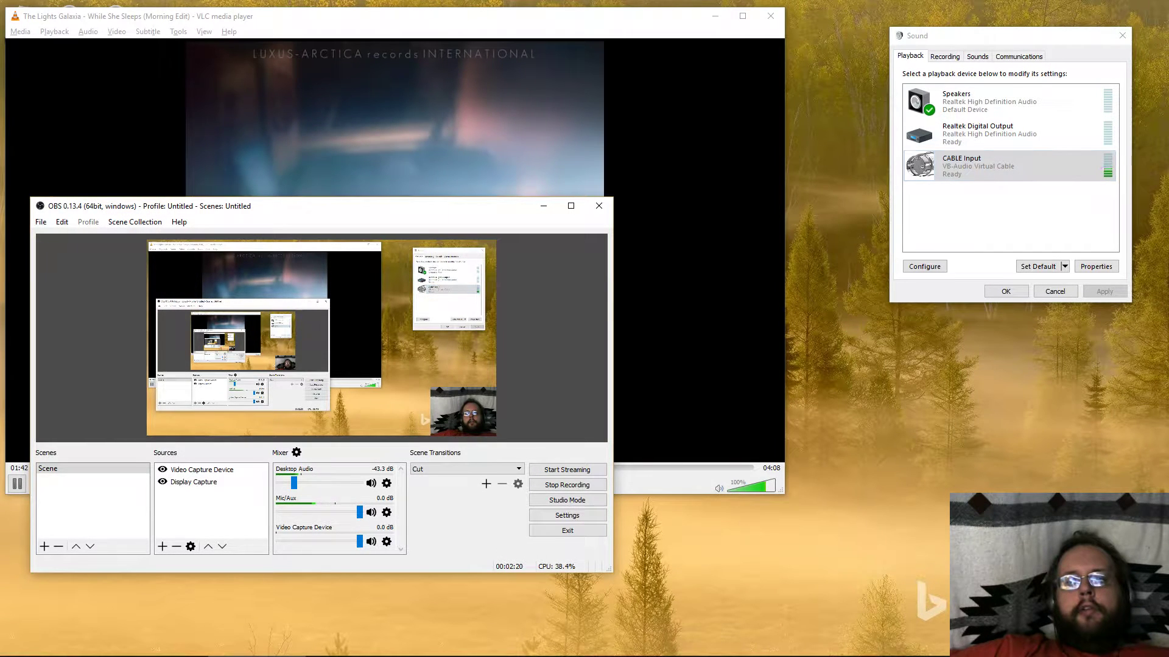
Reopen the Volume Mixer, inspect the Speakers volume slider and close the mixer
{"action": "mouse_move", "coordinate": [426, 656]}
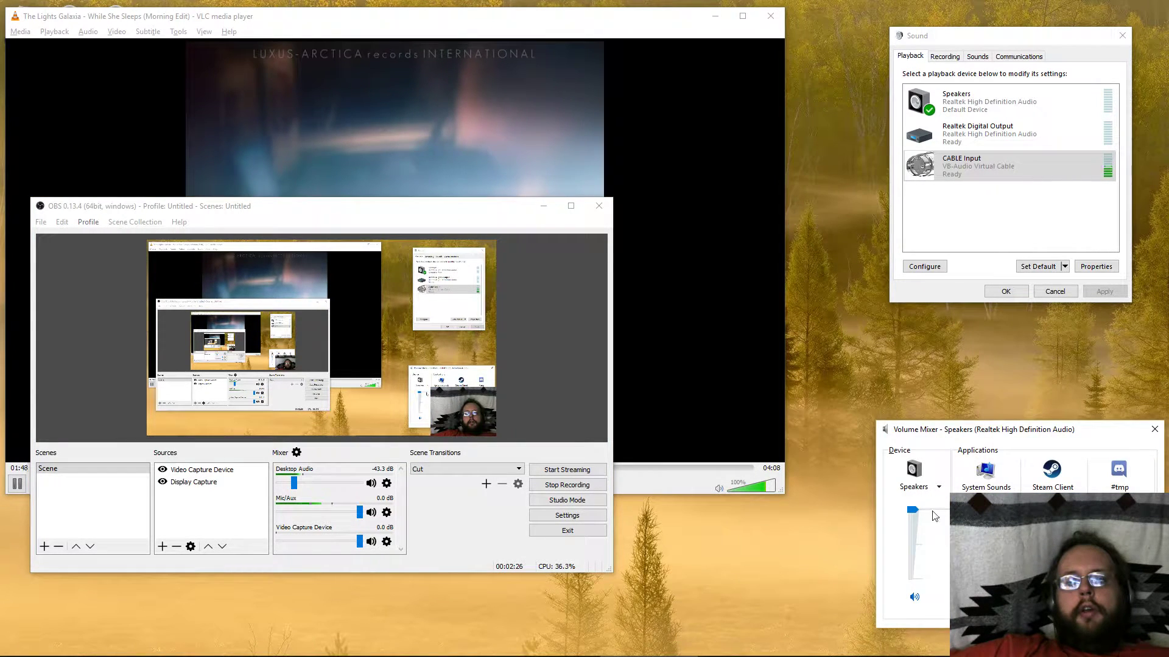
{"action": "left_click", "coordinate": [911, 511]}
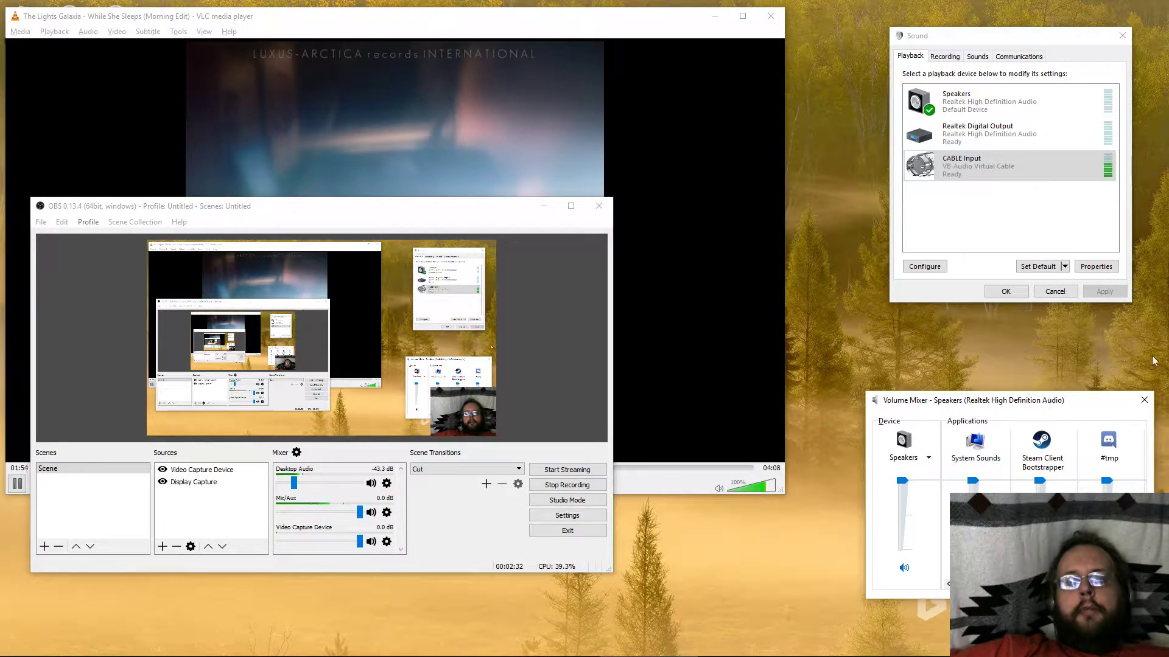
{"action": "left_click", "coordinate": [1144, 400]}
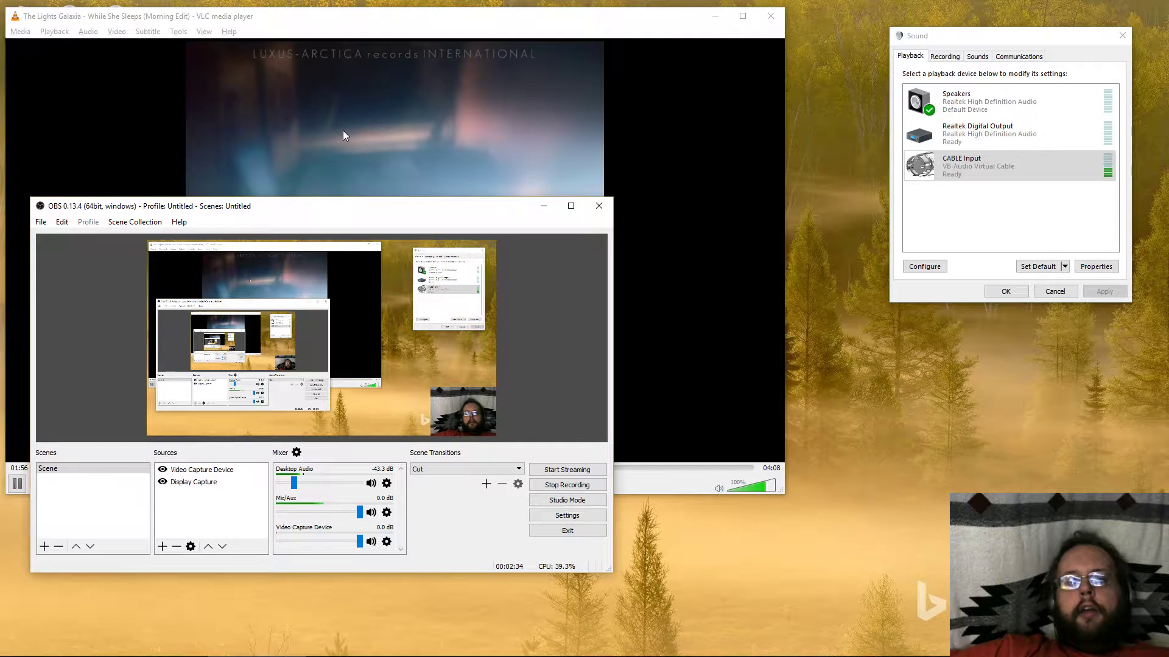
Inspect the volume level in the CABLE Input playback device's properties and close them
{"action": "right_click", "coordinate": [973, 165]}
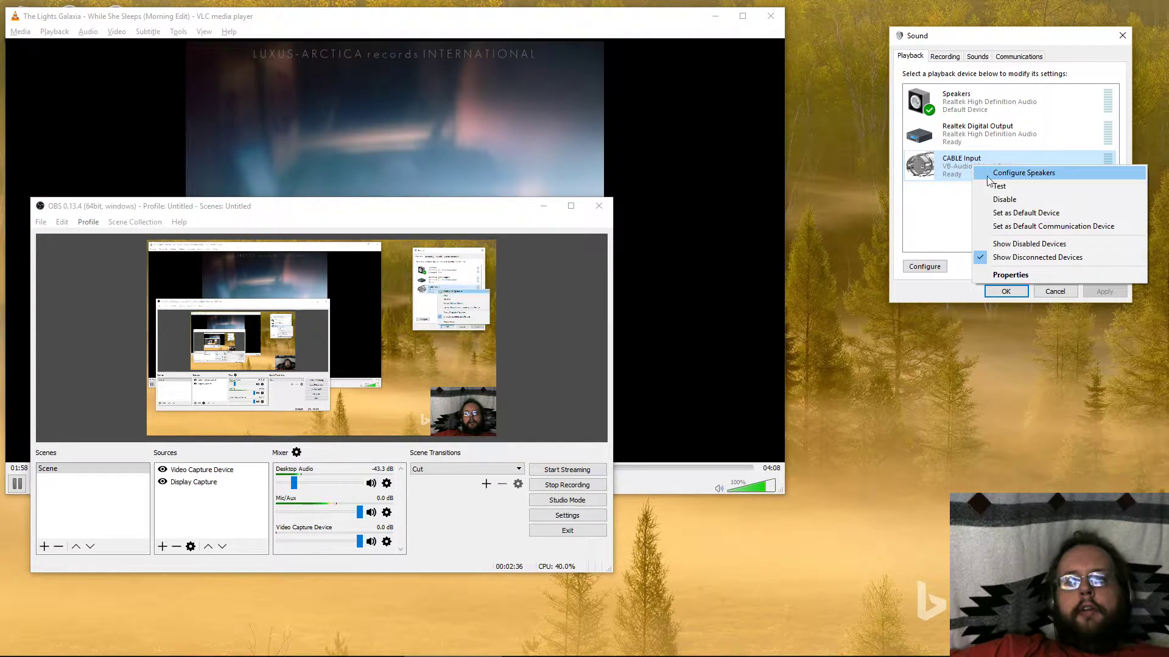
{"action": "left_click", "coordinate": [1028, 276]}
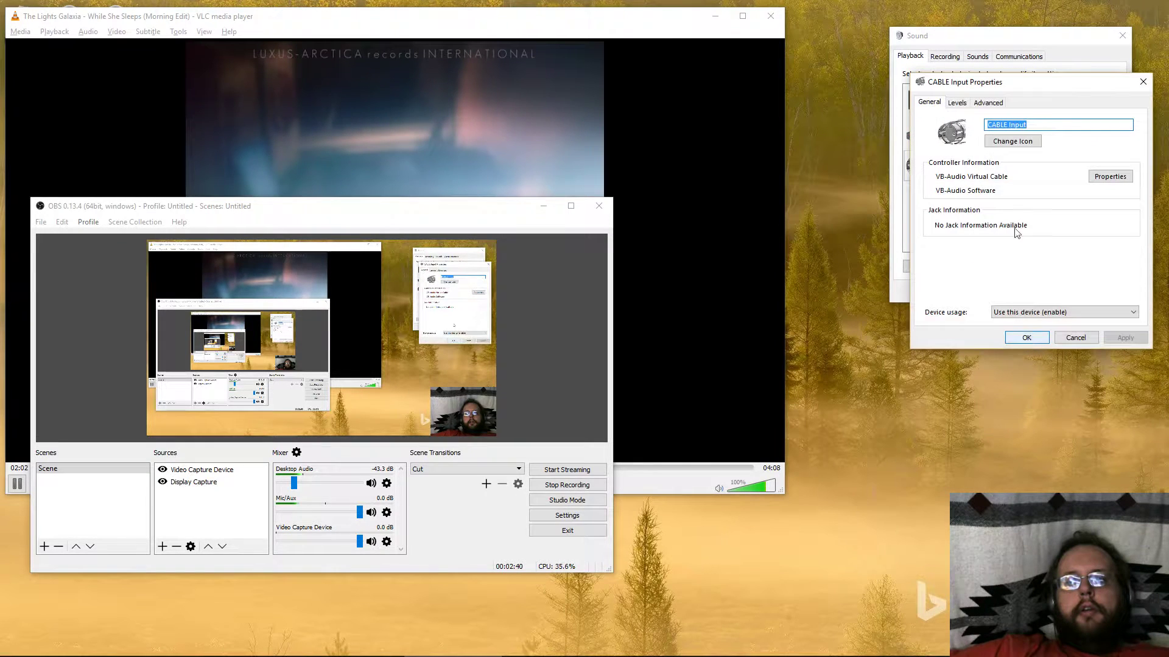
{"action": "left_click", "coordinate": [957, 104]}
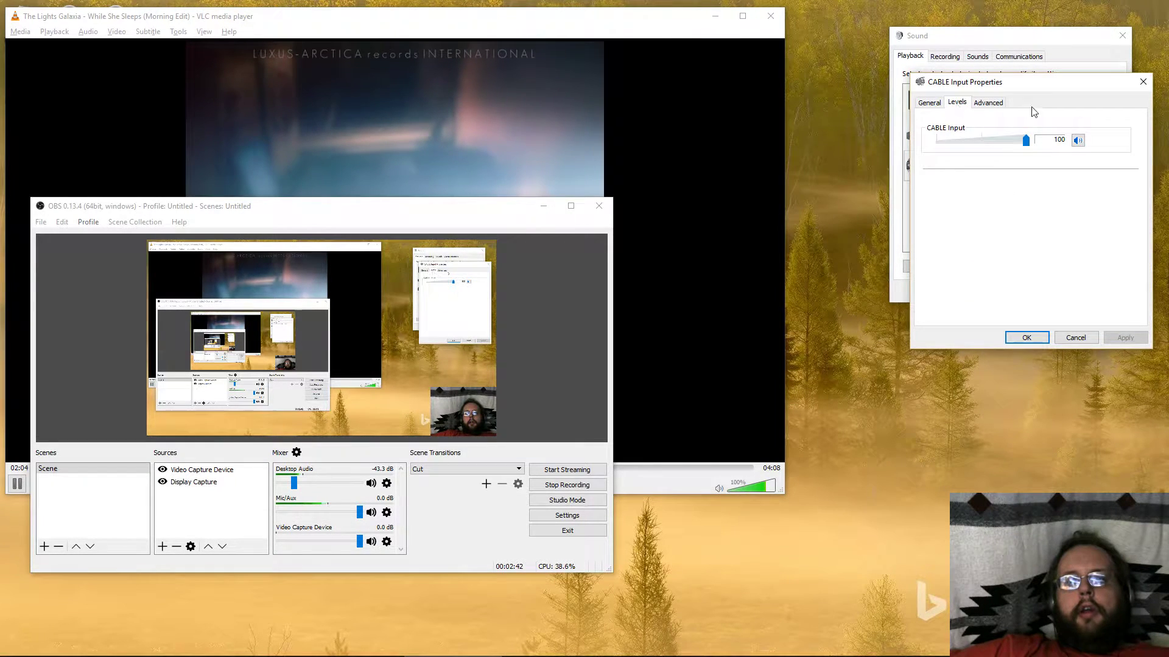
{"action": "left_click", "coordinate": [1143, 81]}
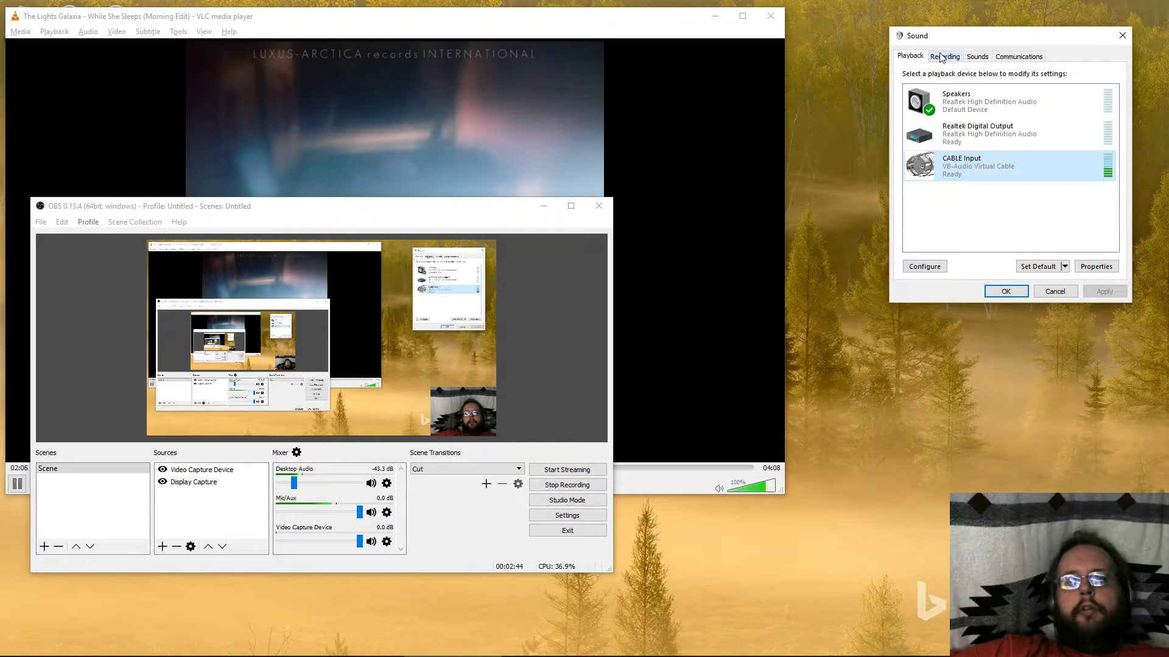
Enable listening to the CABLE Output recording device through the Default Playback Device and confirm its properties
{"action": "left_click", "coordinate": [944, 56]}
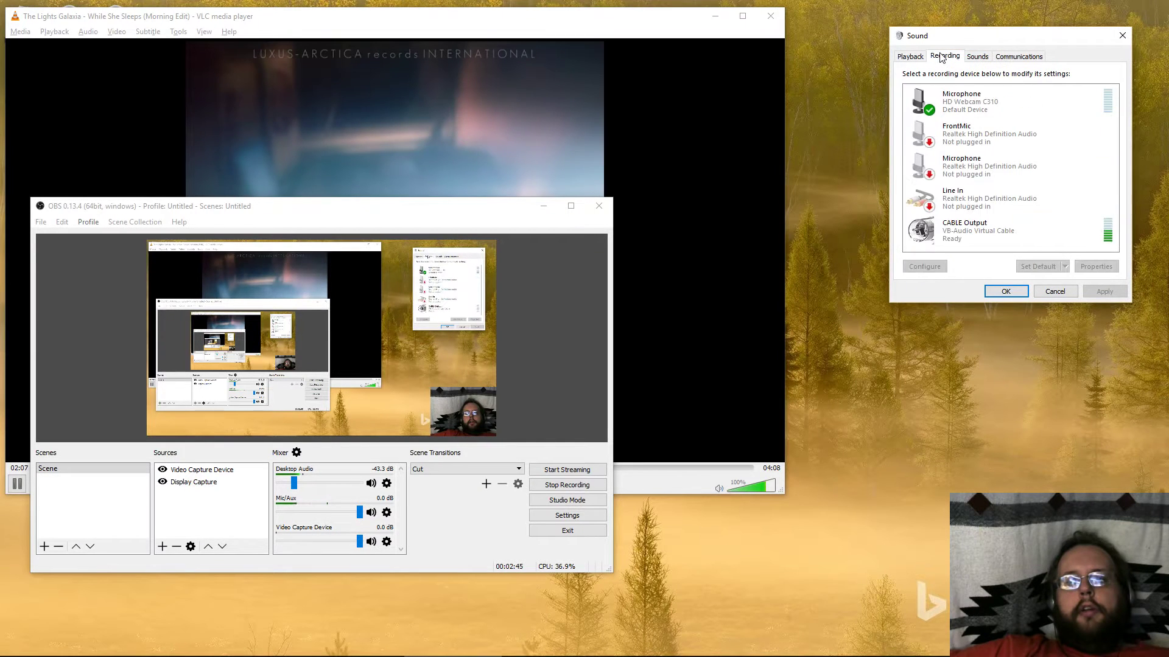
{"action": "right_click", "coordinate": [985, 229]}
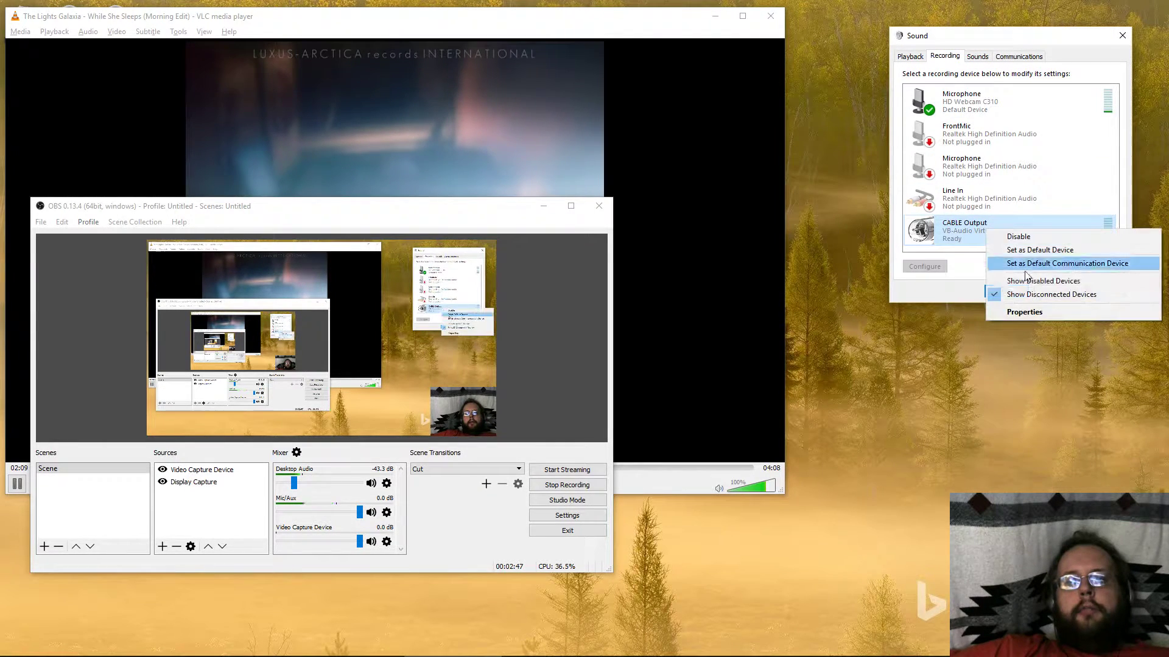
{"action": "left_click", "coordinate": [1036, 312]}
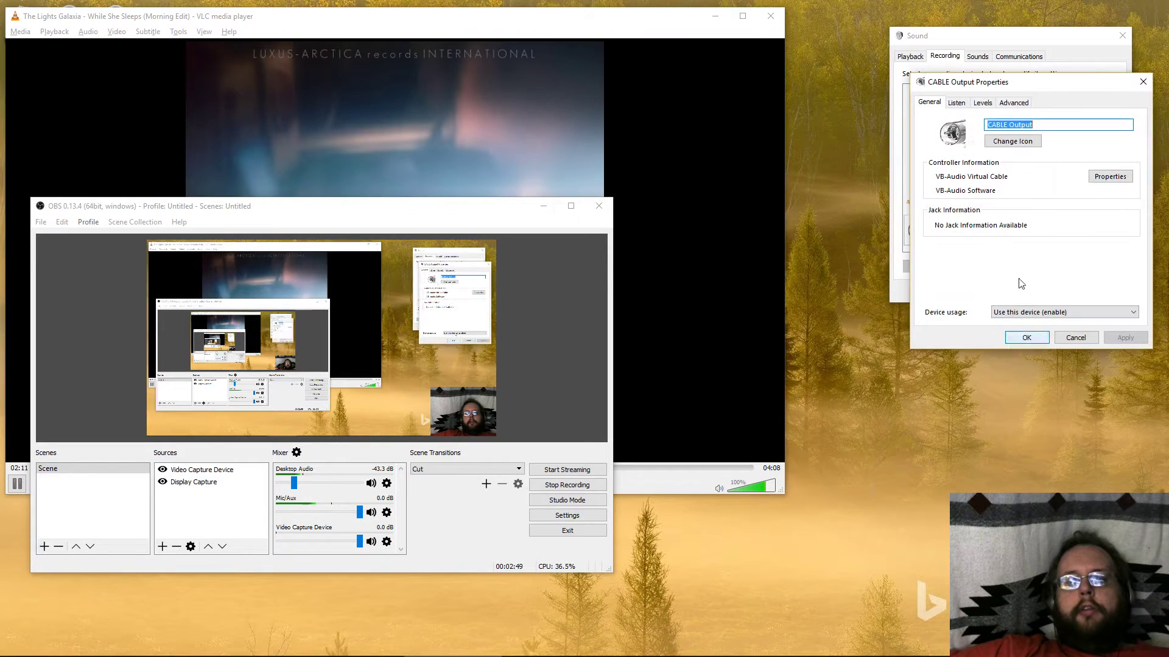
{"action": "left_click", "coordinate": [966, 102]}
{"action": "left_click", "coordinate": [972, 193]}
{"action": "left_click", "coordinate": [981, 218]}
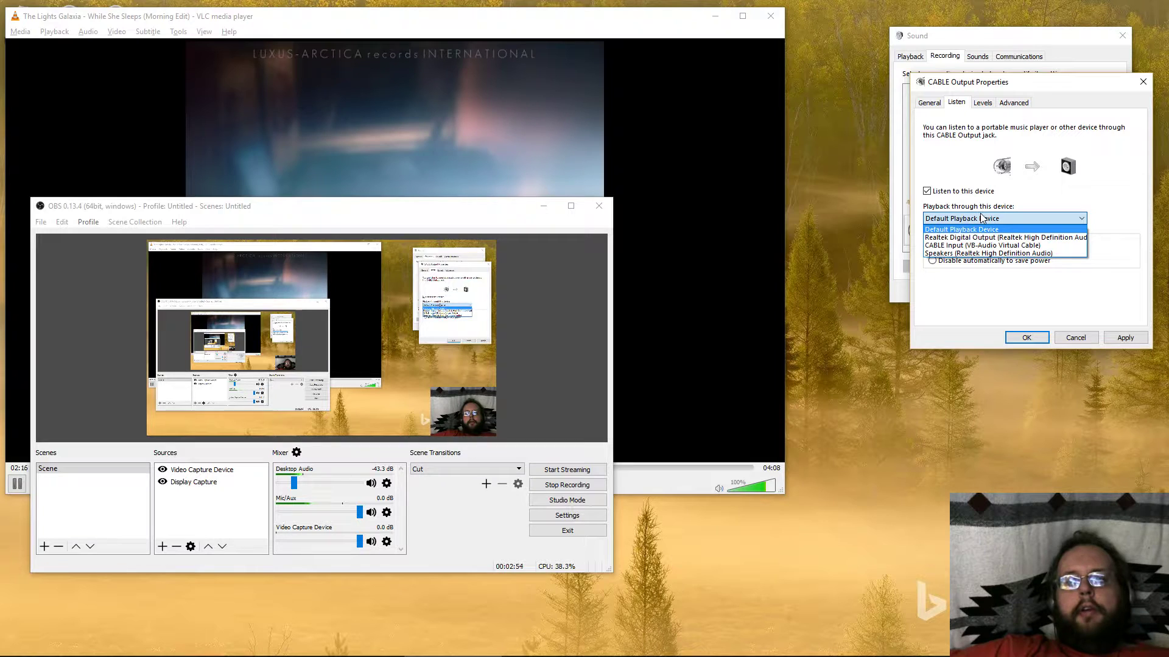
{"action": "left_click", "coordinate": [993, 219]}
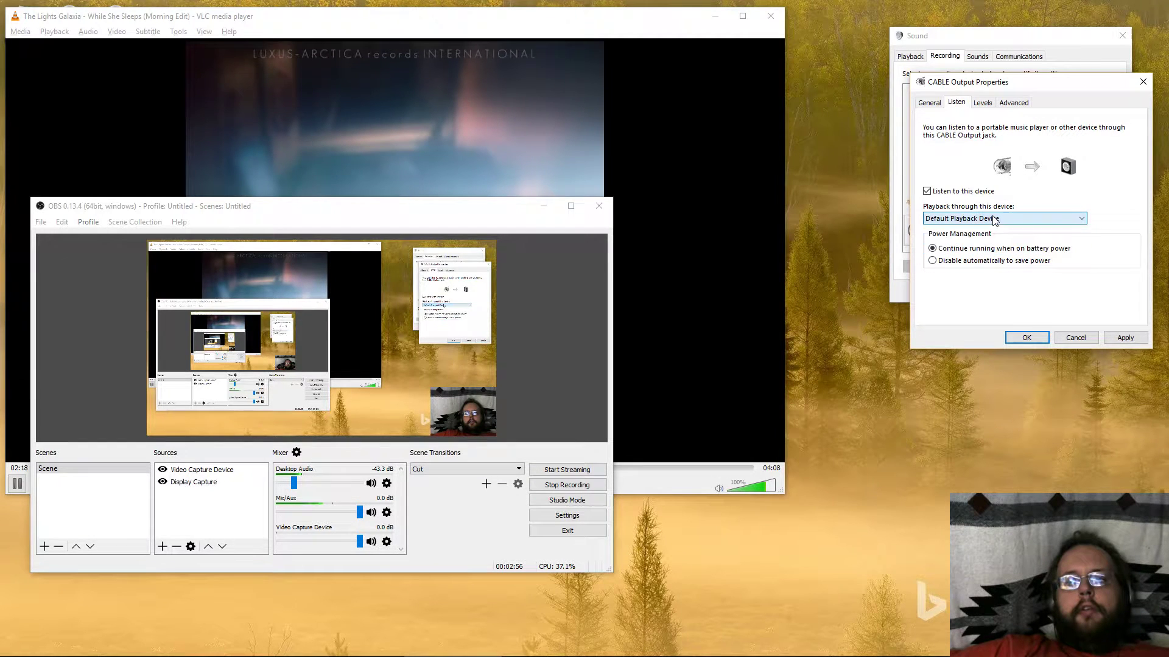
{"action": "left_click", "coordinate": [1027, 336]}
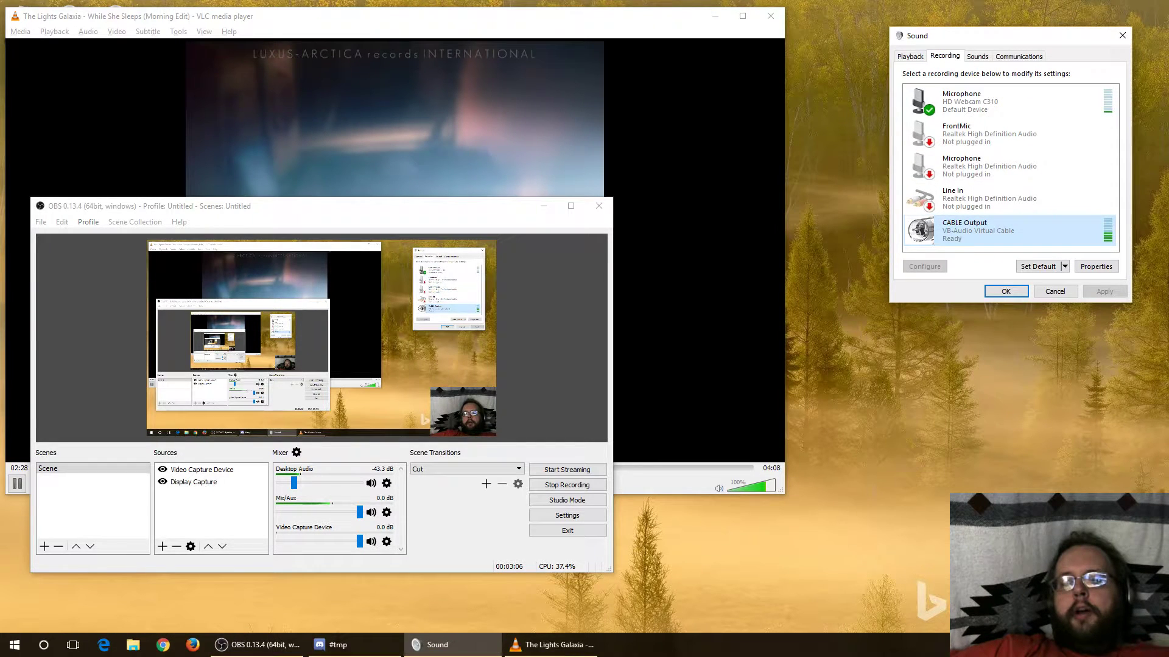
Switch to Skype and open the audio settings in its options, moving the options window clear of the main window
{"action": "left_click", "coordinate": [974, 656]}
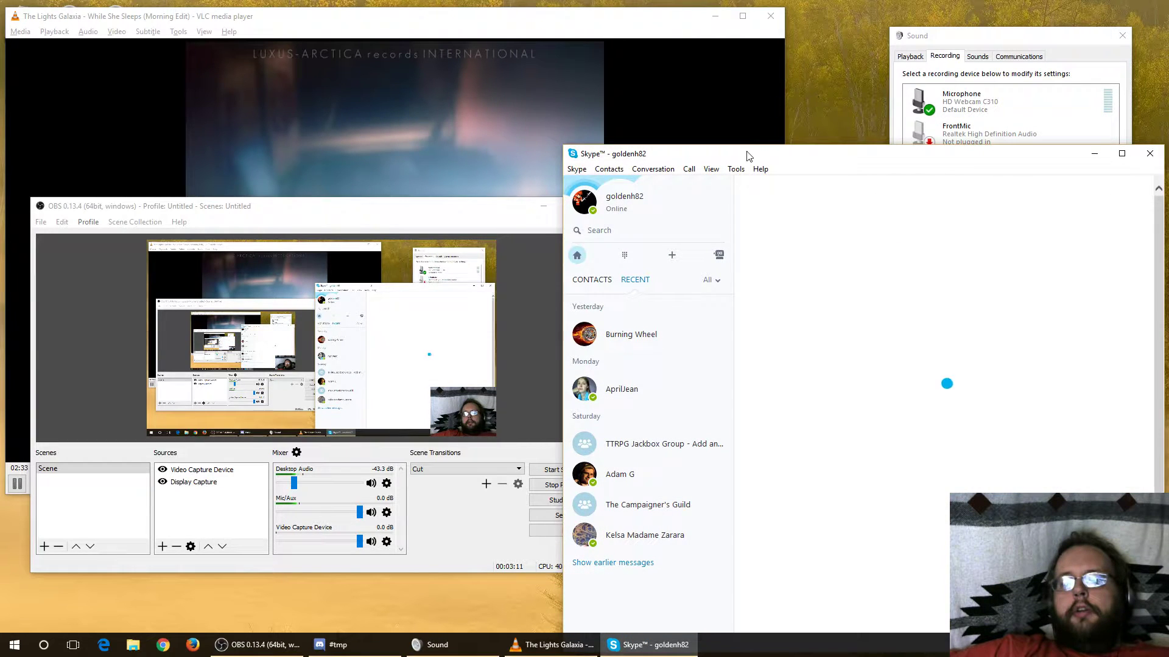
{"action": "left_click", "coordinate": [735, 170]}
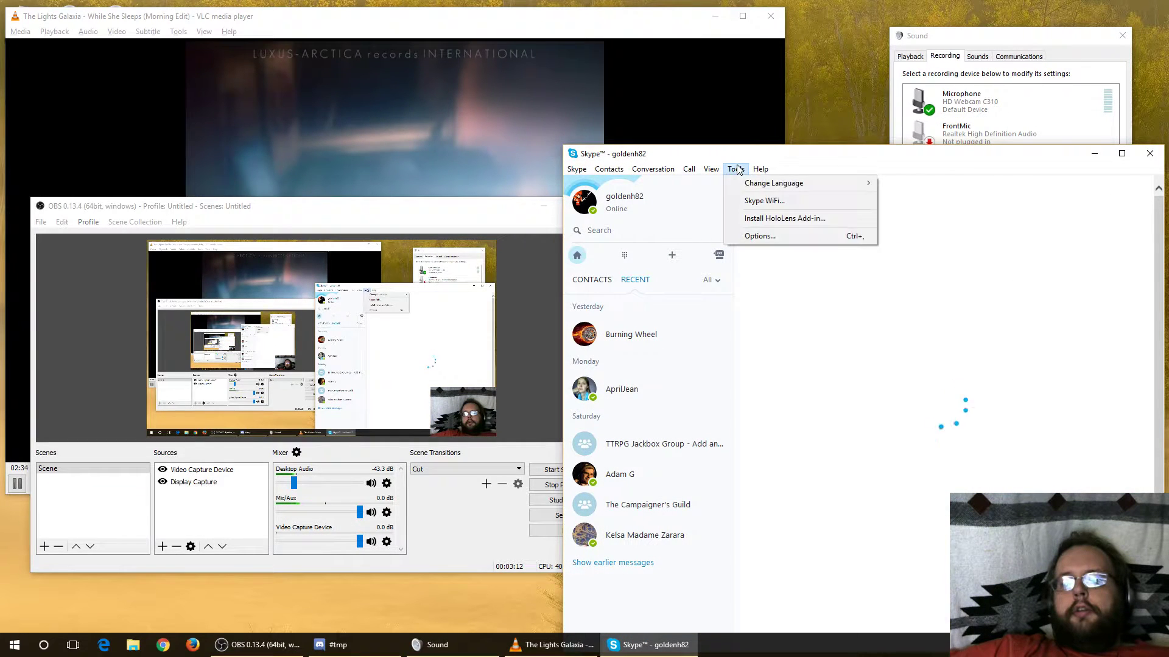
{"action": "left_click", "coordinate": [756, 239]}
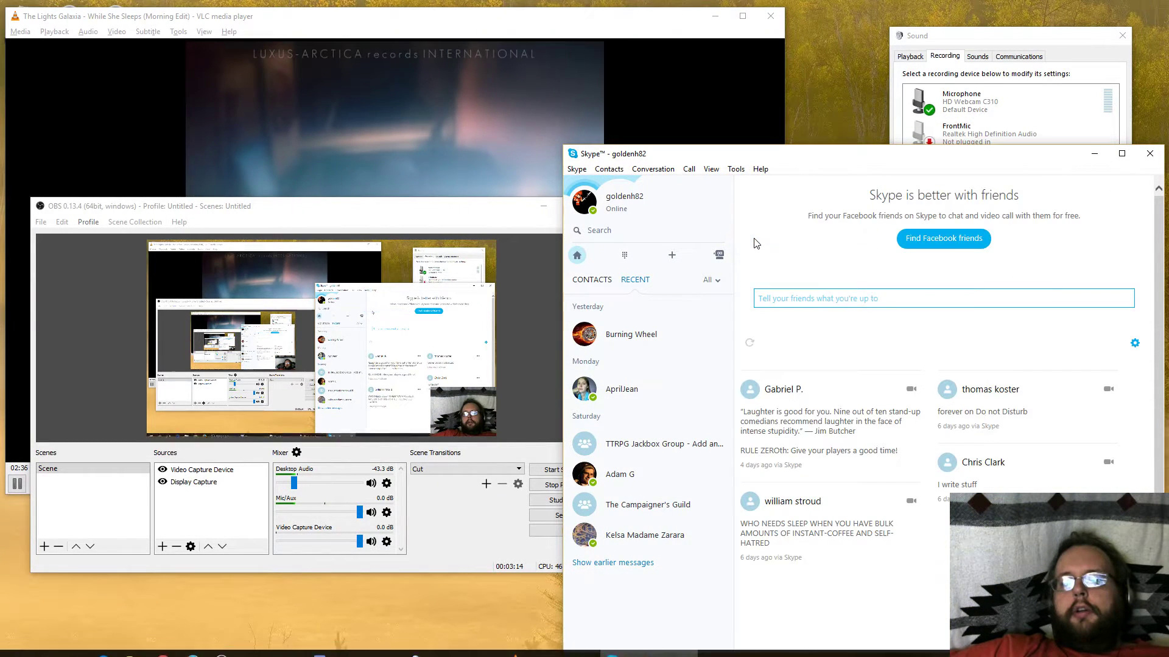
{"action": "left_click", "coordinate": [410, 227]}
{"action": "left_click_drag", "start_coordinate": [546, 152], "coordinate": [369, 142]}
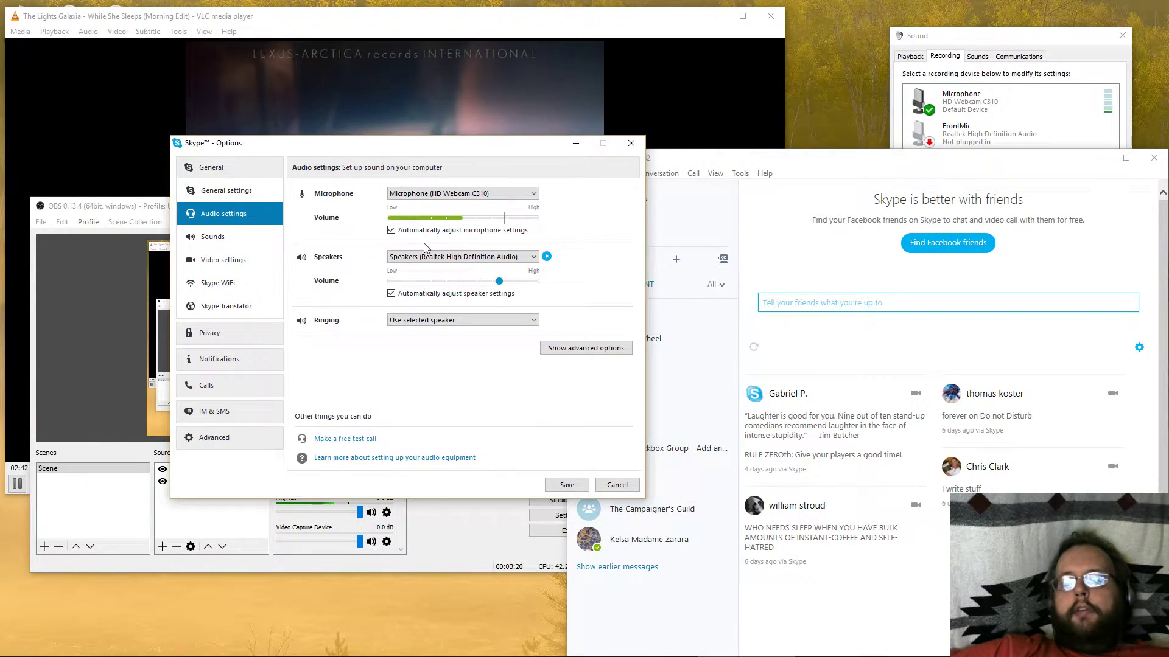
Review Skype's available speaker devices and set the ringing device to Speakers (Realtek High Definition Audio)
{"action": "left_click", "coordinate": [432, 256]}
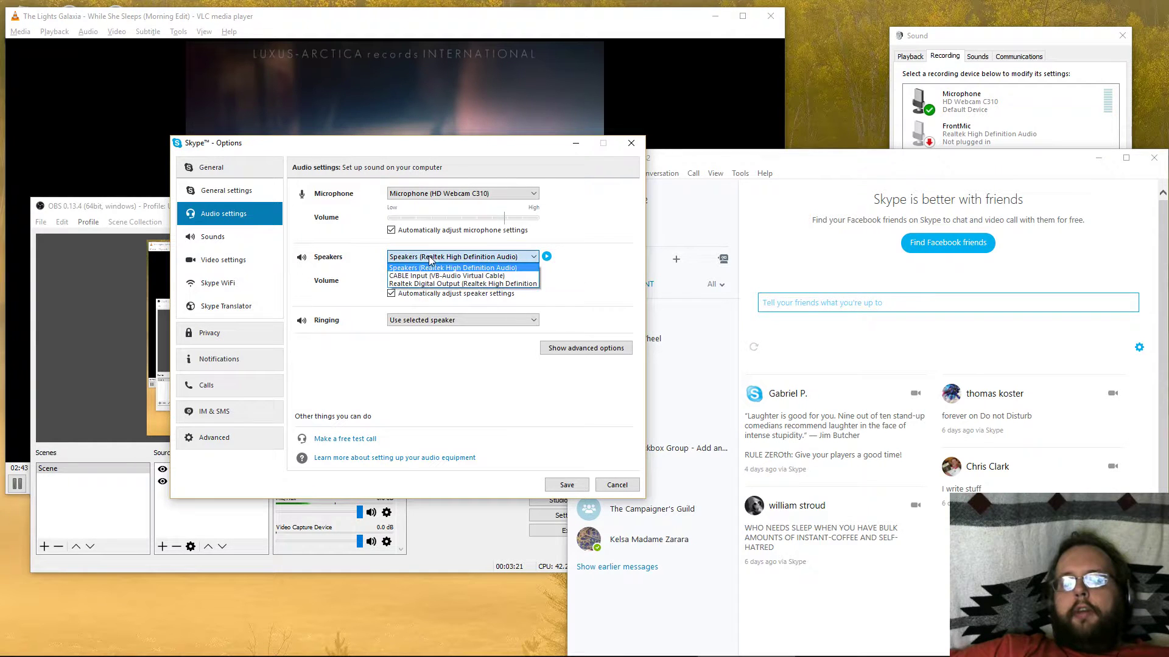
{"action": "left_click", "coordinate": [339, 261]}
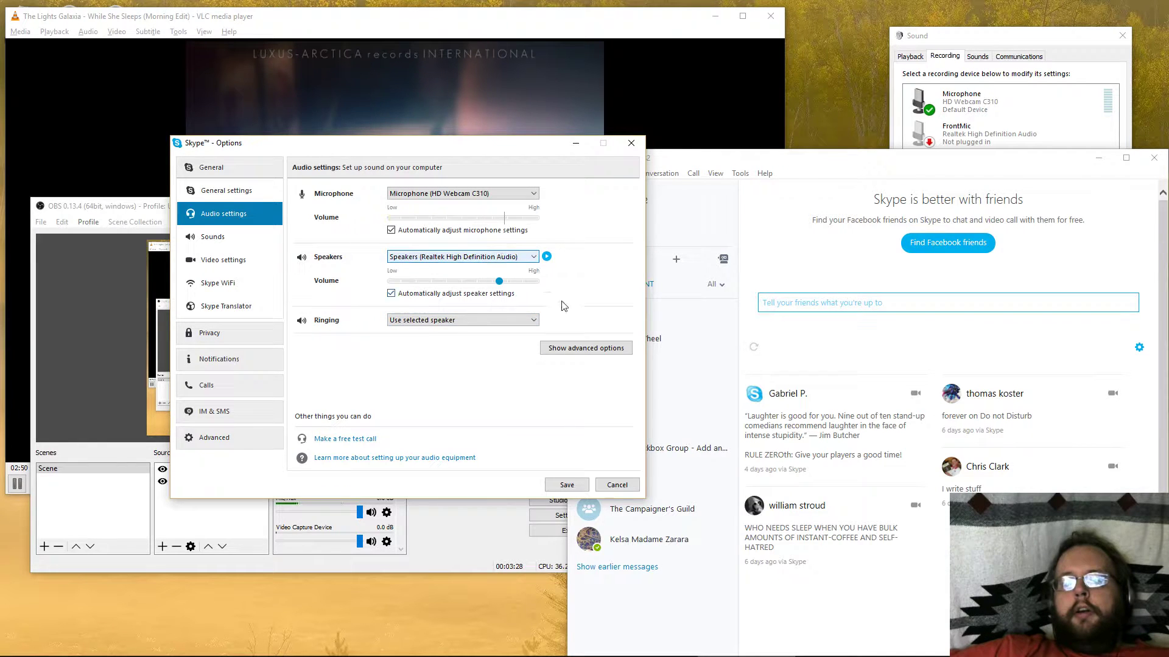
{"action": "left_click", "coordinate": [531, 320]}
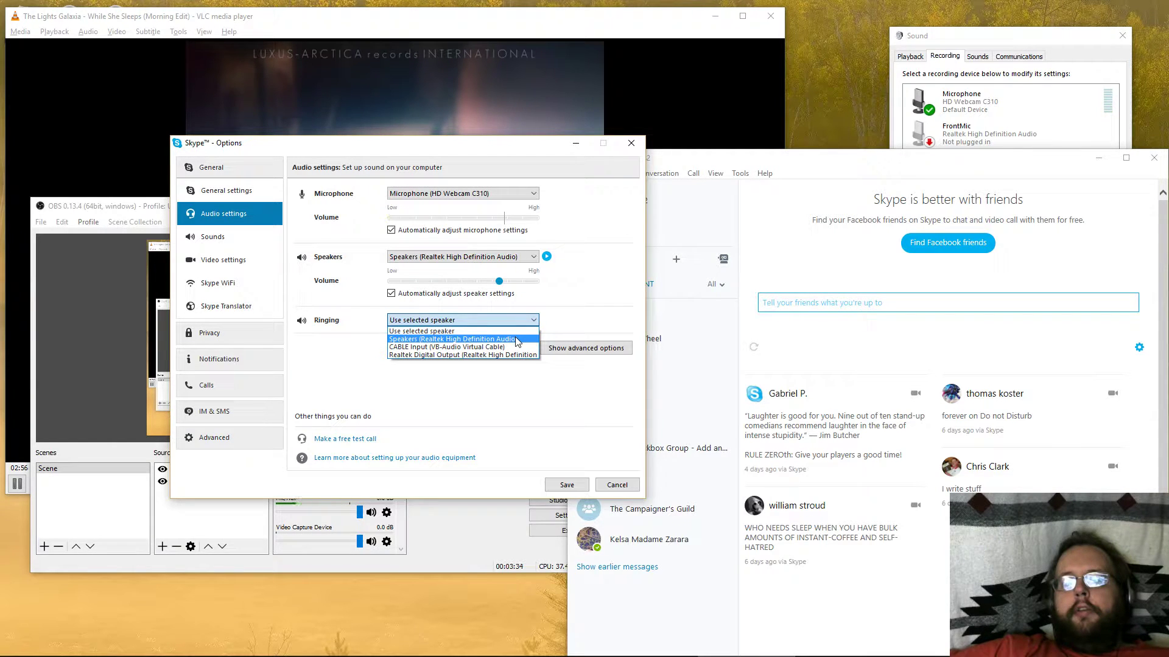
{"action": "left_click", "coordinate": [517, 342]}
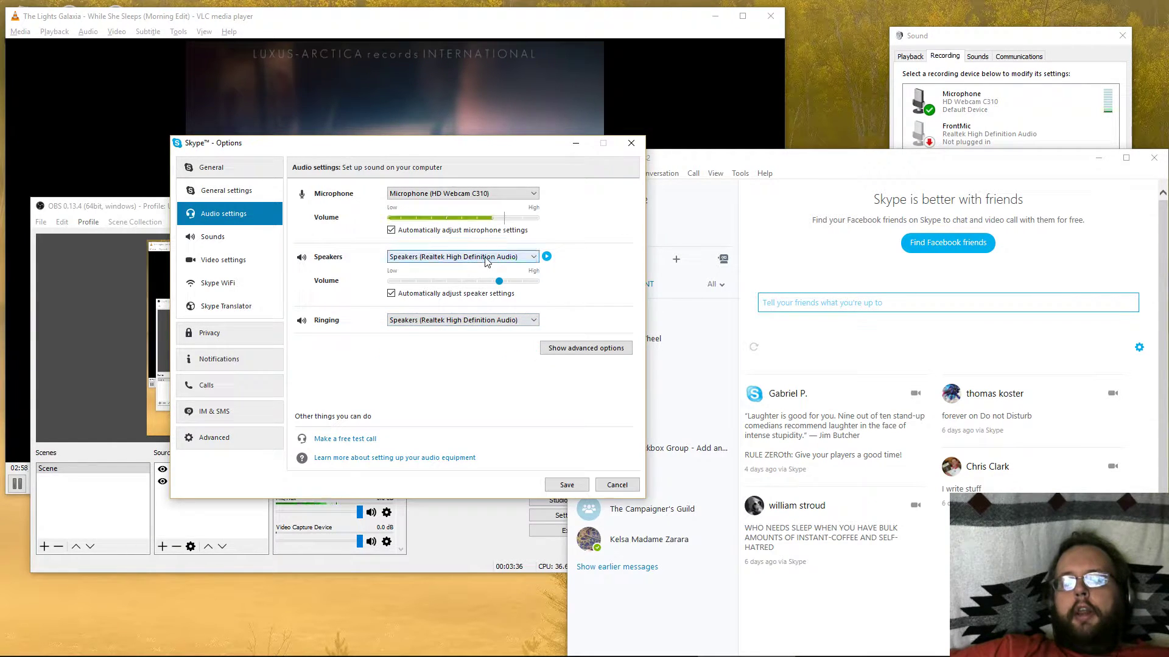
Set Skype's speakers to CABLE Input (VB-Audio Virtual Cable) and save the options
{"action": "left_click", "coordinate": [485, 259]}
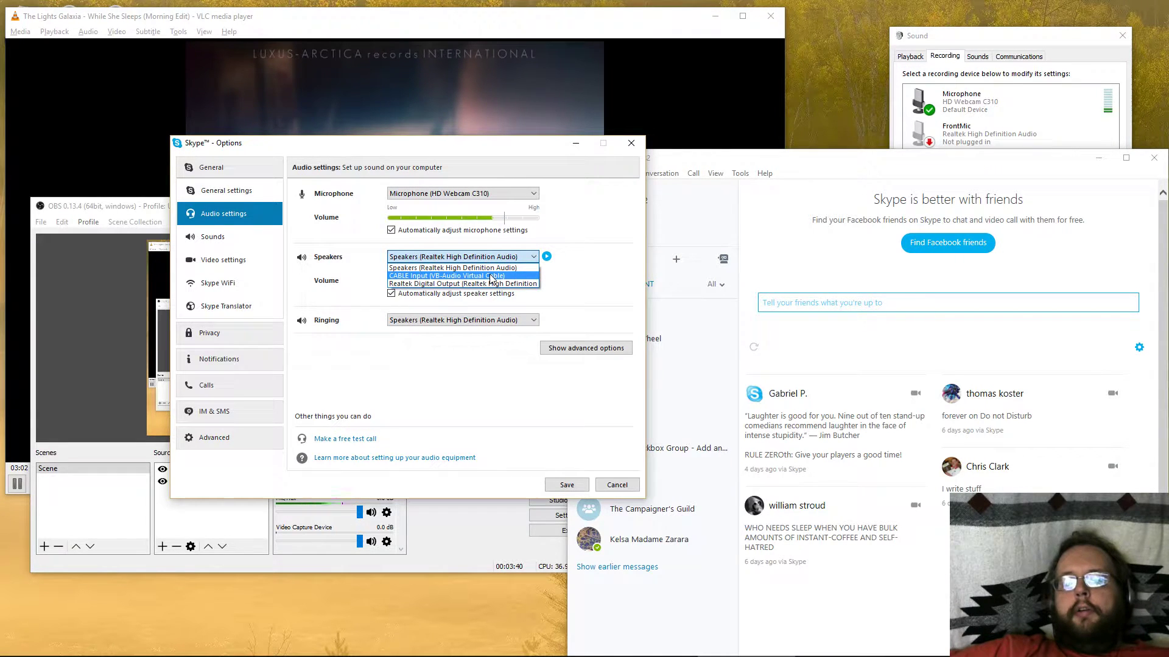
{"action": "left_click", "coordinate": [491, 277]}
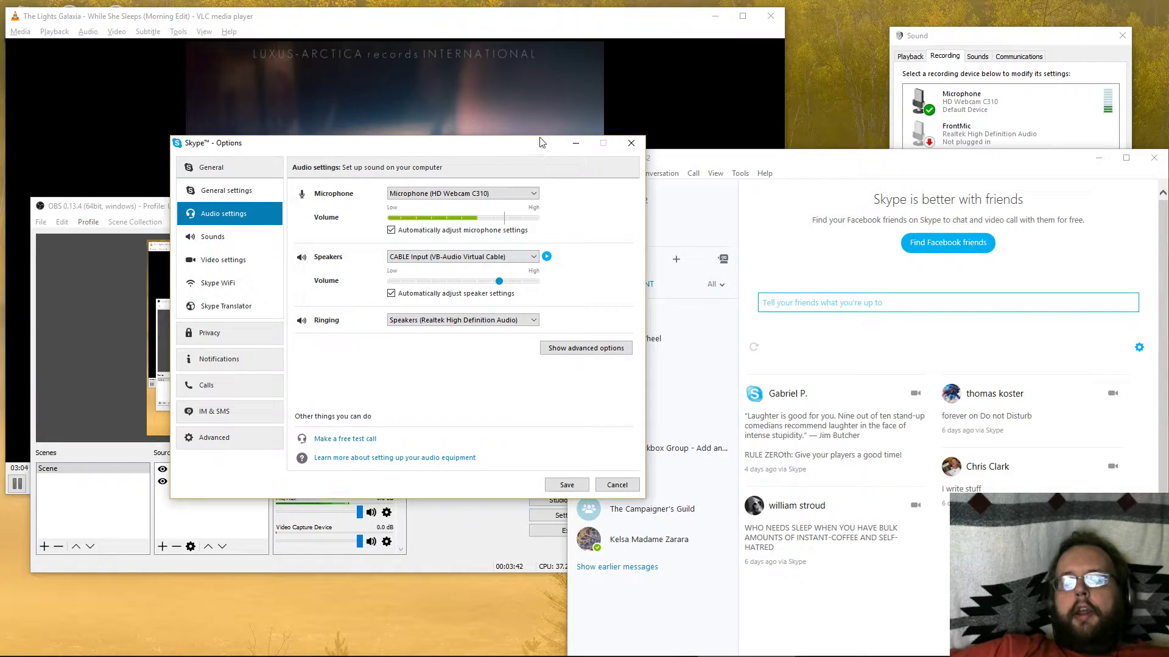
{"action": "left_click_drag", "start_coordinate": [523, 146], "coordinate": [500, 97]}
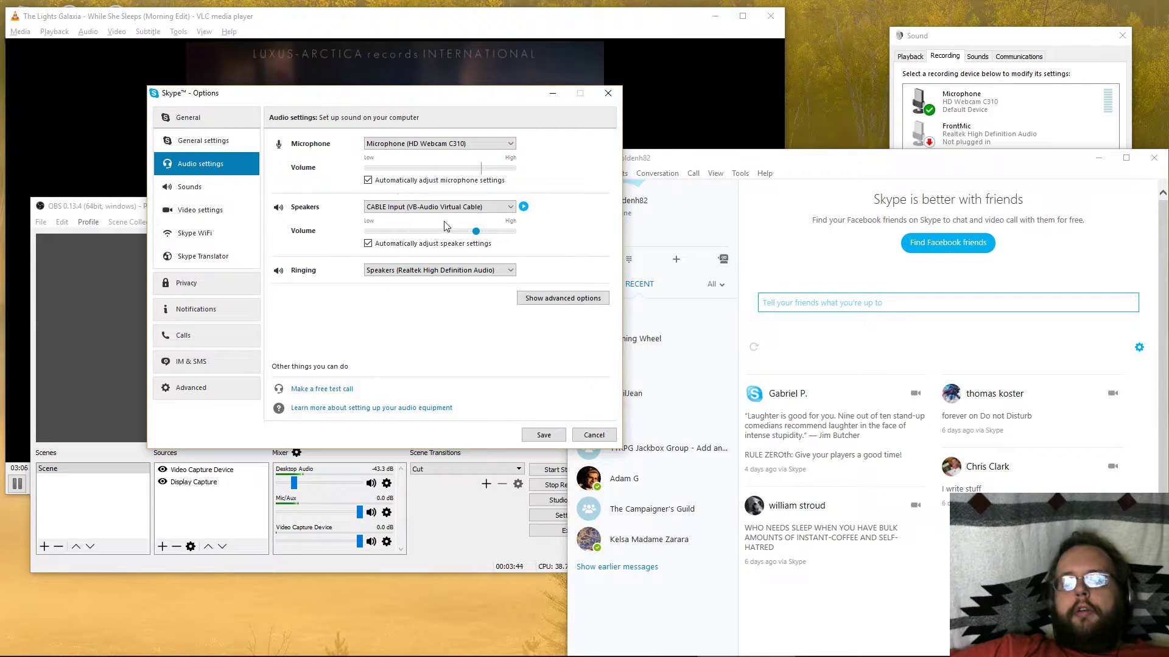
{"action": "left_click", "coordinate": [1028, 39]}
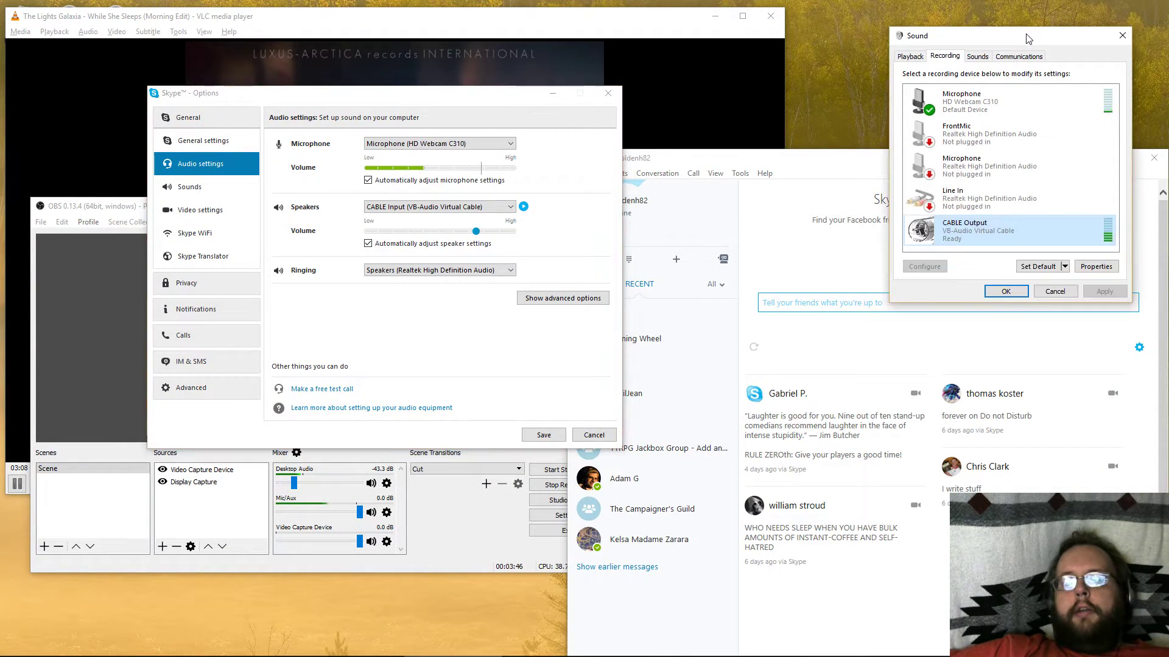
{"action": "left_click_drag", "start_coordinate": [359, 93], "coordinate": [577, 59]}
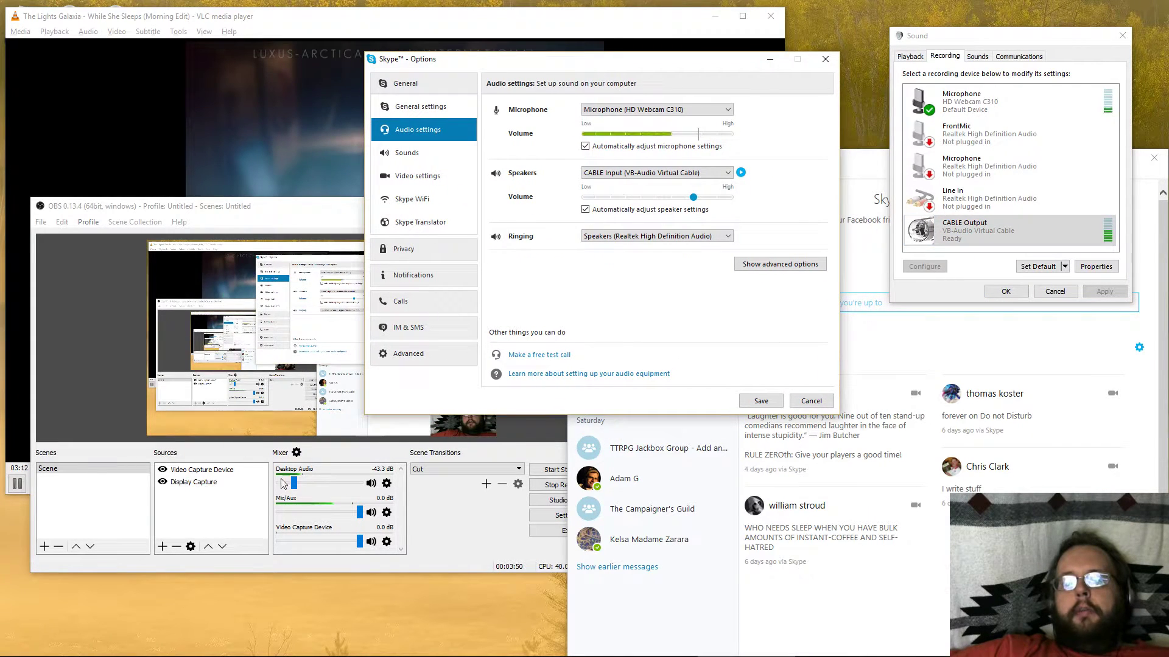
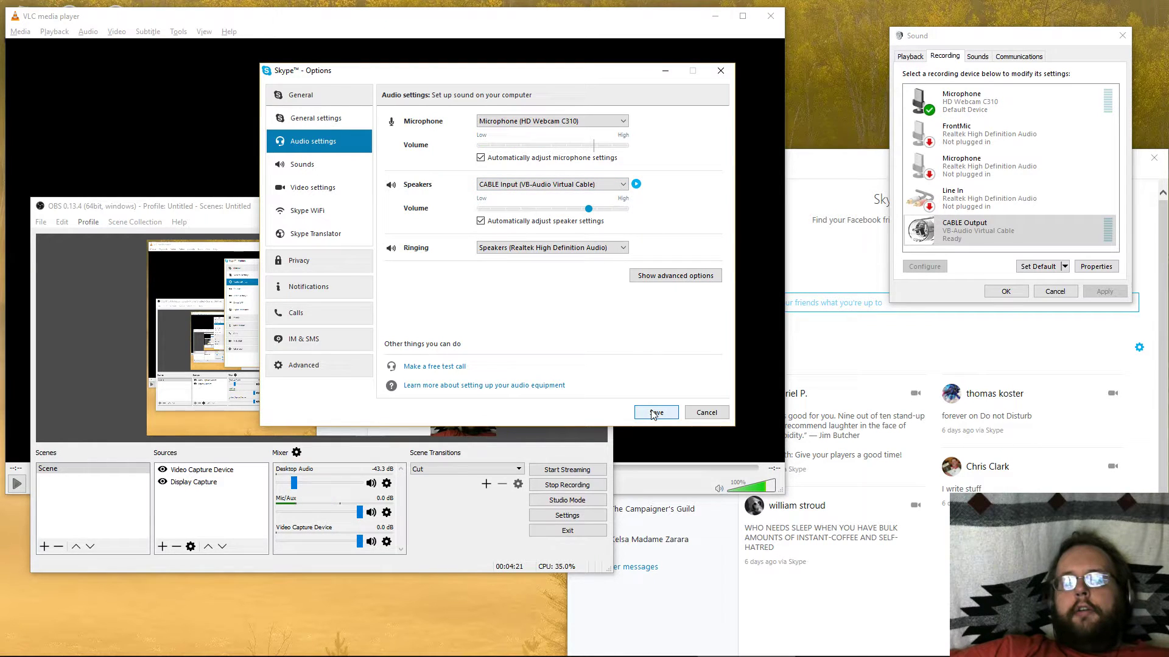
{"action": "left_click", "coordinate": [656, 413]}
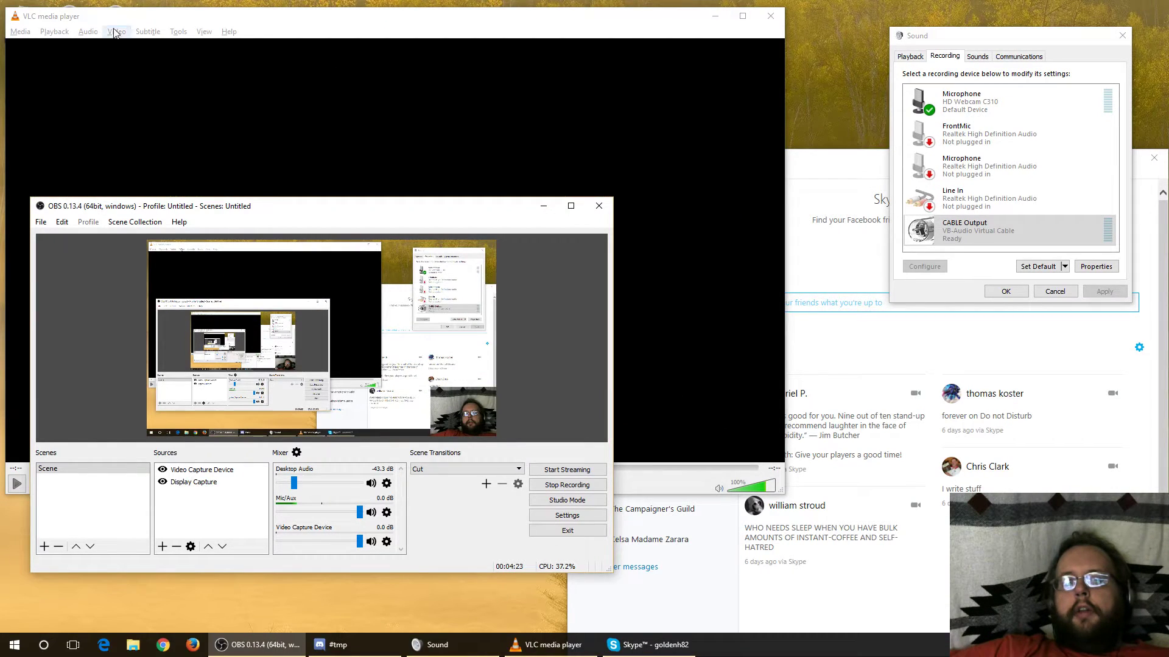
Set VLC's audio device to Default and start playing the track
{"action": "left_click", "coordinate": [88, 31]}
{"action": "mouse_move", "coordinate": [110, 60]}
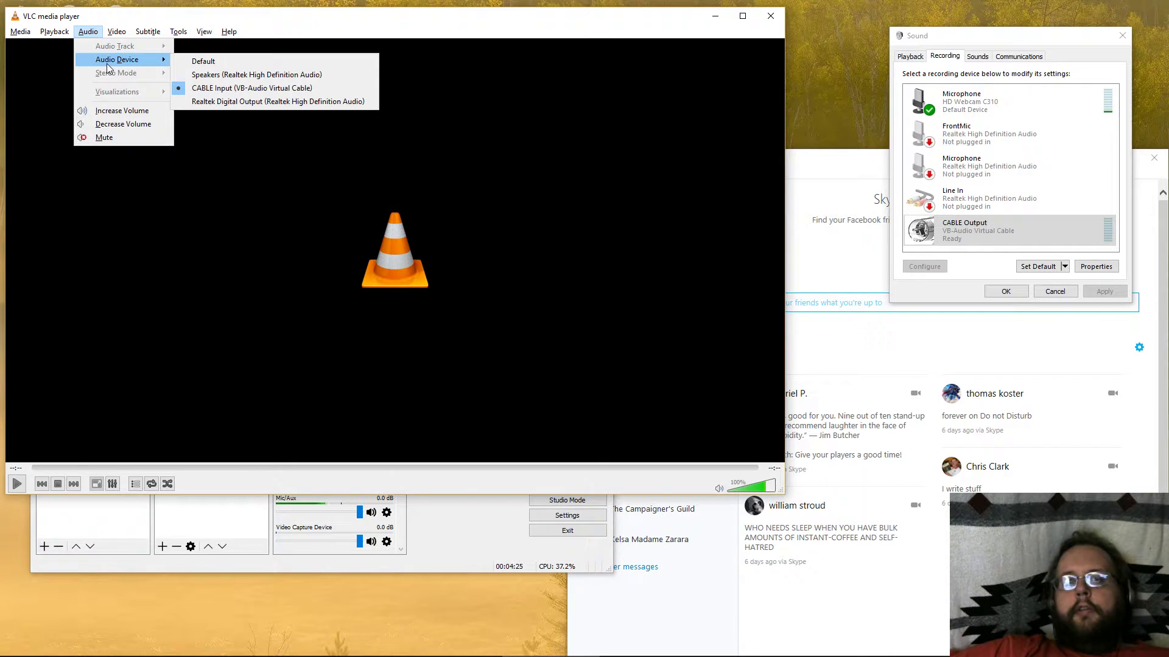
{"action": "left_click", "coordinate": [194, 65]}
{"action": "left_click", "coordinate": [21, 484]}
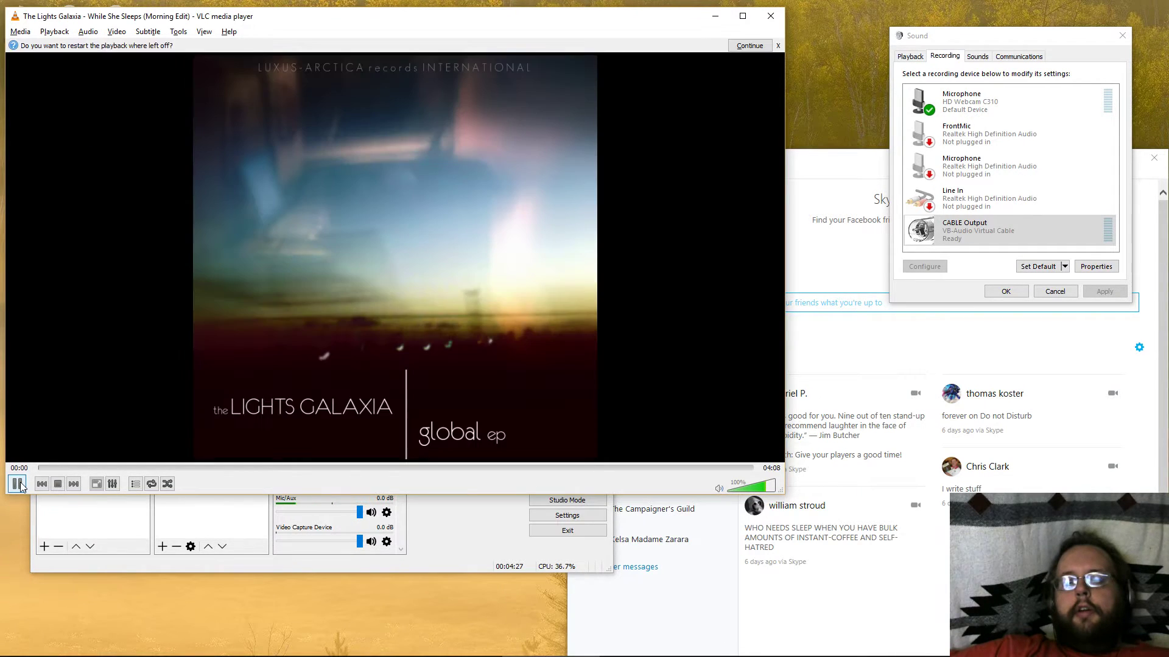
{"action": "left_click", "coordinate": [474, 539]}
{"action": "left_click", "coordinate": [427, 121]}
{"action": "left_click_drag", "start_coordinate": [481, 22], "coordinate": [555, 20]}
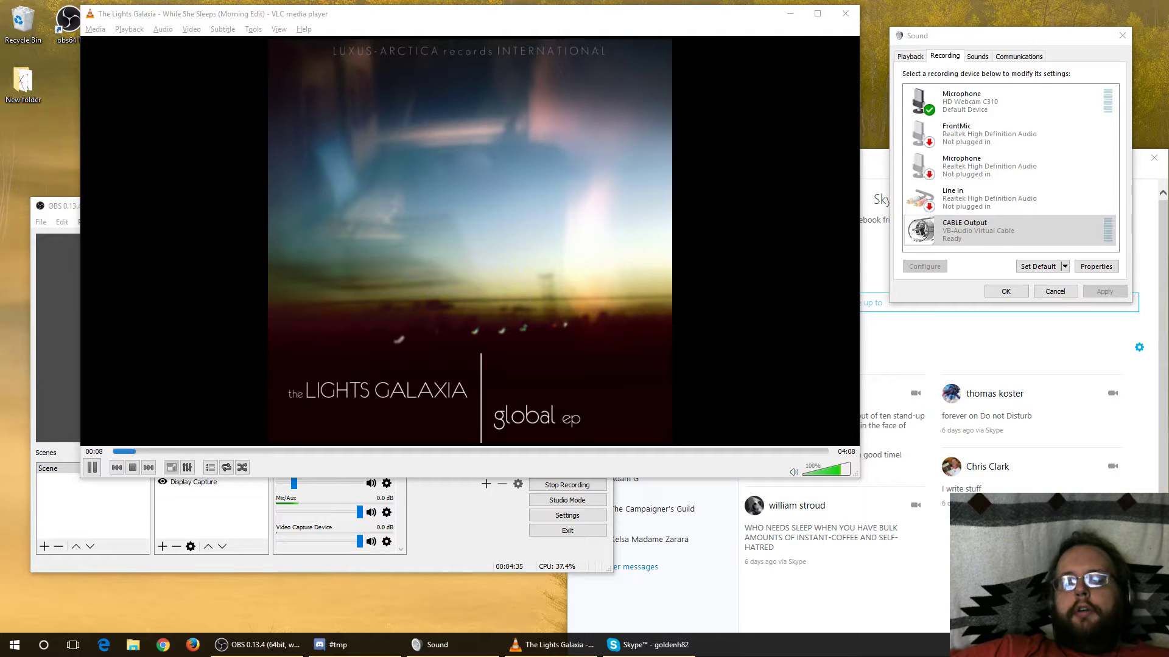
Search Skype for "test" and call the Echo / Sound Test Service contact
{"action": "left_click", "coordinate": [877, 353]}
{"action": "left_click", "coordinate": [627, 236]}
{"action": "type", "text": "test"}
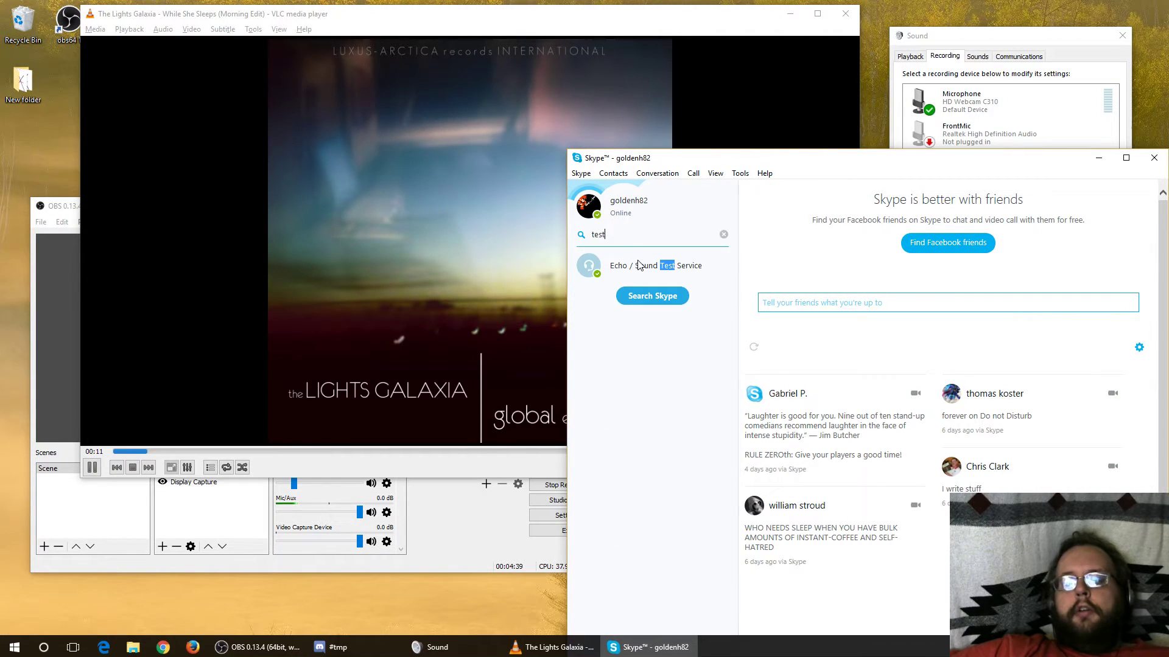
{"action": "left_click", "coordinate": [637, 264]}
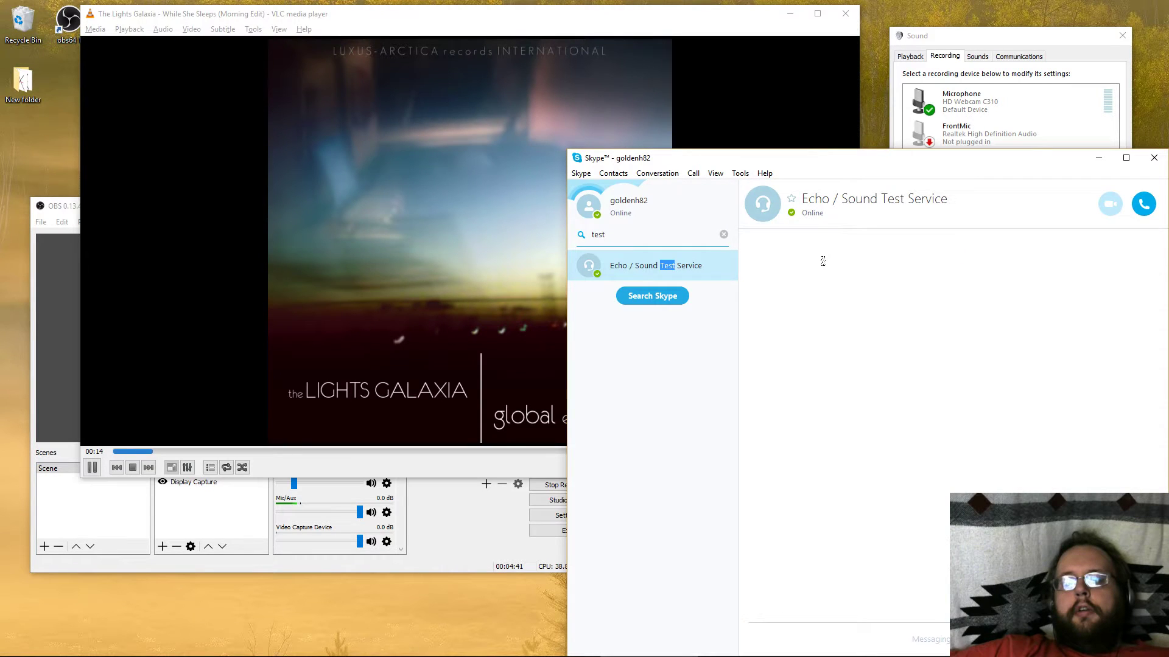
{"action": "right_click", "coordinate": [704, 265]}
{"action": "left_click", "coordinate": [717, 272]}
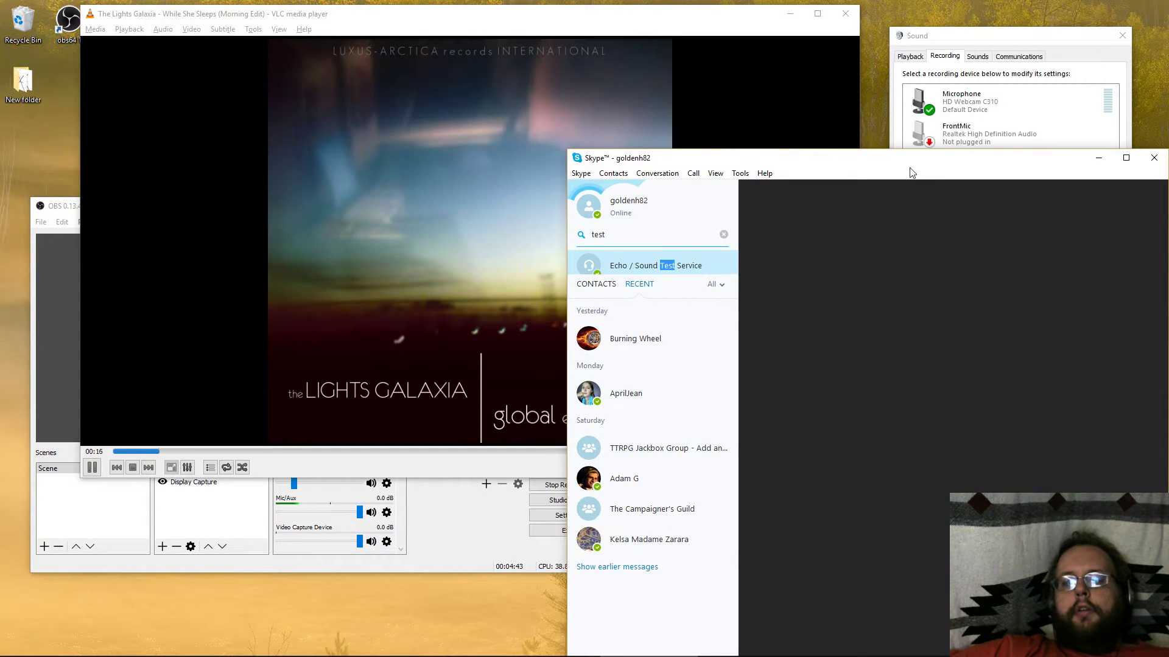
Arrange the Skype and OBS windows so both are visible and raise OBS's Desktop Audio level to about -10.4 dB
{"action": "left_click_drag", "start_coordinate": [912, 164], "coordinate": [796, 63]}
{"action": "left_click", "coordinate": [434, 504]}
{"action": "left_click_drag", "start_coordinate": [405, 213], "coordinate": [383, 249]}
{"action": "left_click_drag", "start_coordinate": [272, 518], "coordinate": [305, 519]}
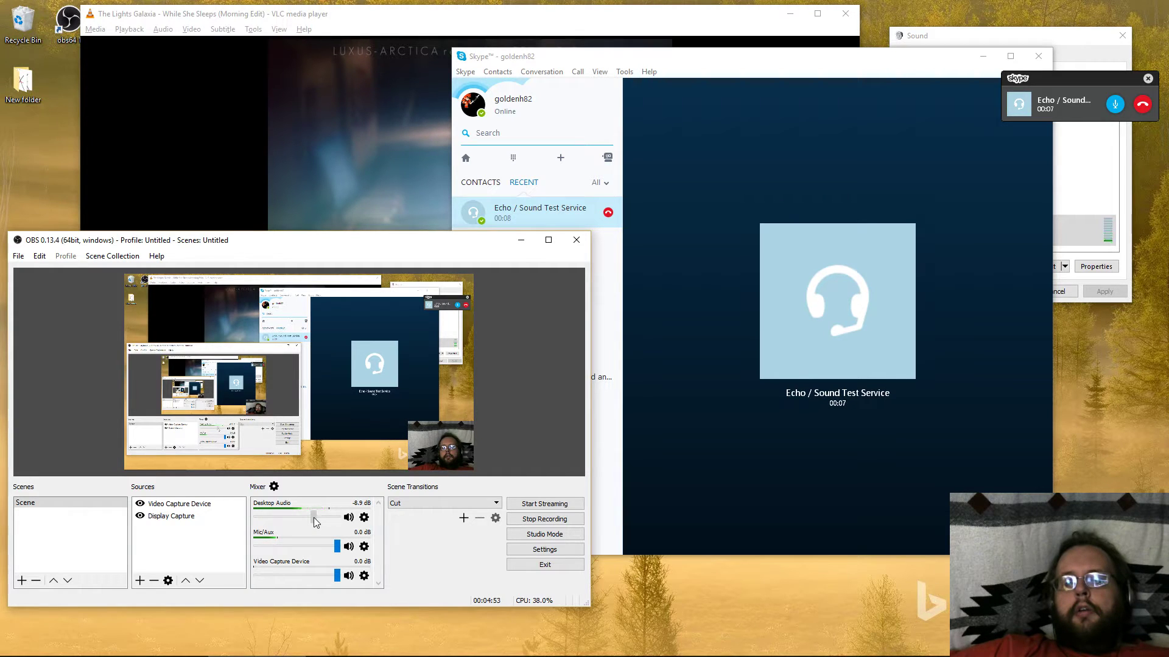
End the Skype test call and reposition the OBS and Skype windows to uncover the Sound window
{"action": "mouse_move", "coordinate": [918, 409]}
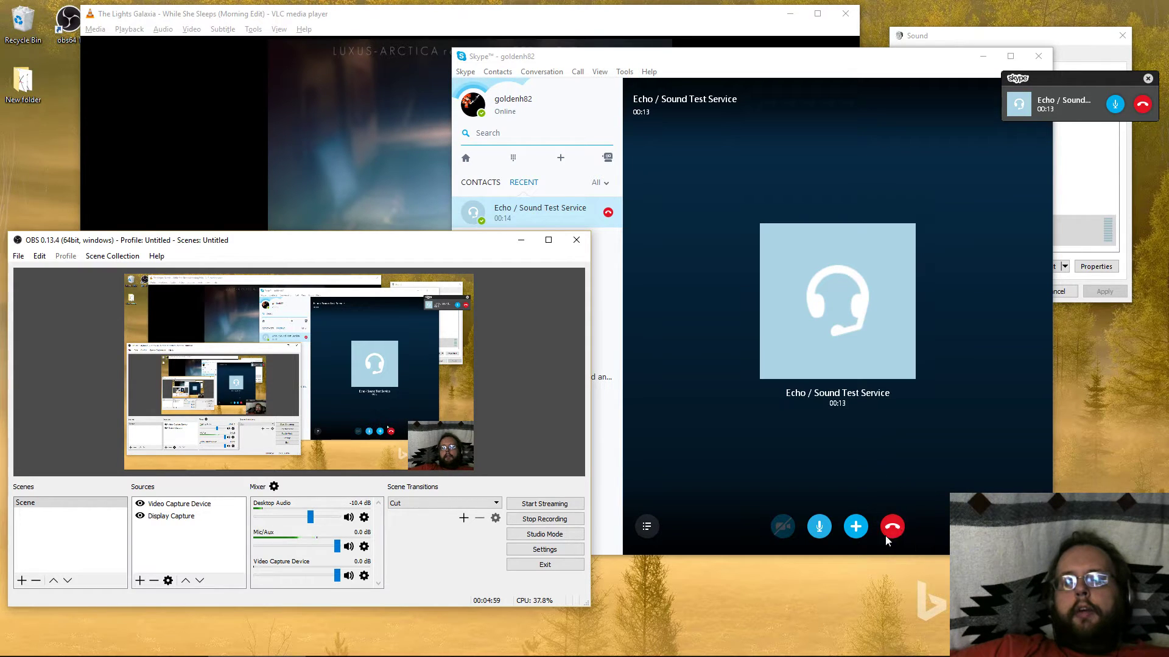
{"action": "left_click", "coordinate": [900, 527]}
{"action": "left_click", "coordinate": [899, 526]}
{"action": "left_click_drag", "start_coordinate": [345, 247], "coordinate": [365, 222]}
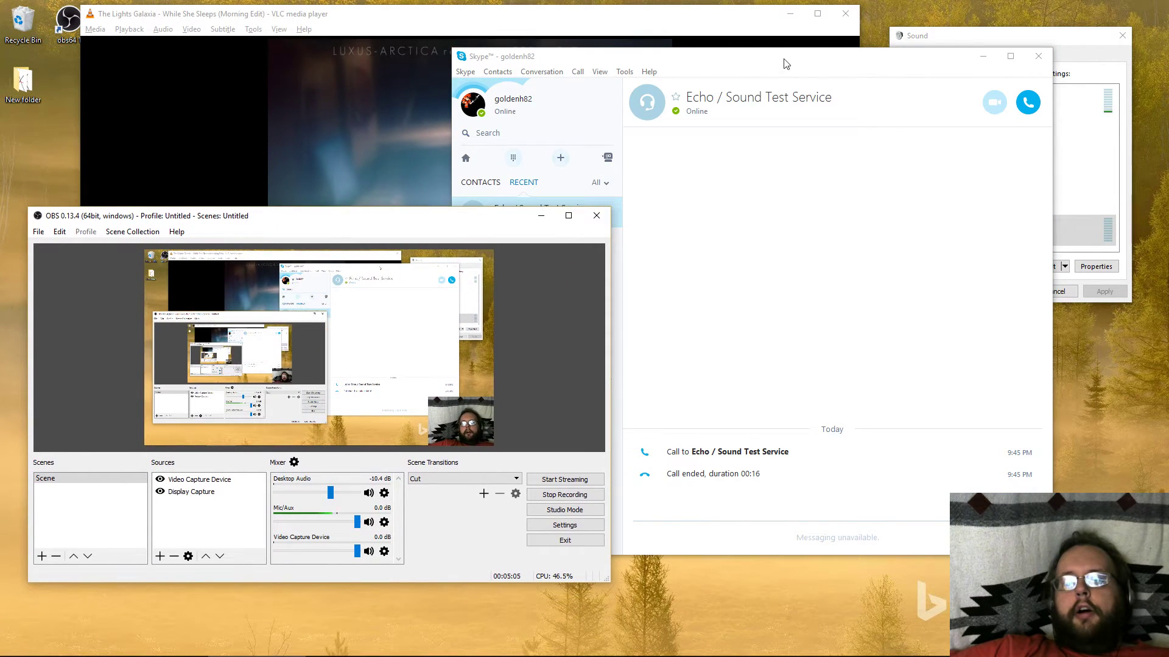
{"action": "left_click_drag", "start_coordinate": [769, 66], "coordinate": [878, 228]}
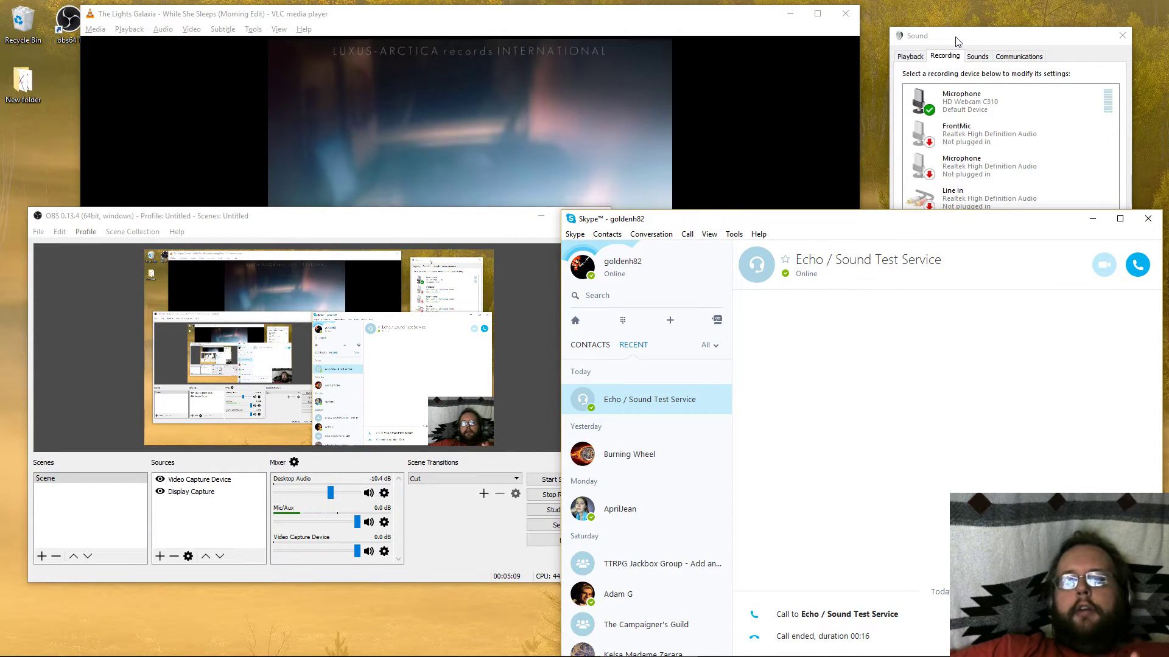
Bring the Sound window in front of Skype and set VLC's audio device to CABLE Input (VB-Audio Virtual Cable)
{"action": "left_click_drag", "start_coordinate": [892, 222], "coordinate": [884, 187]}
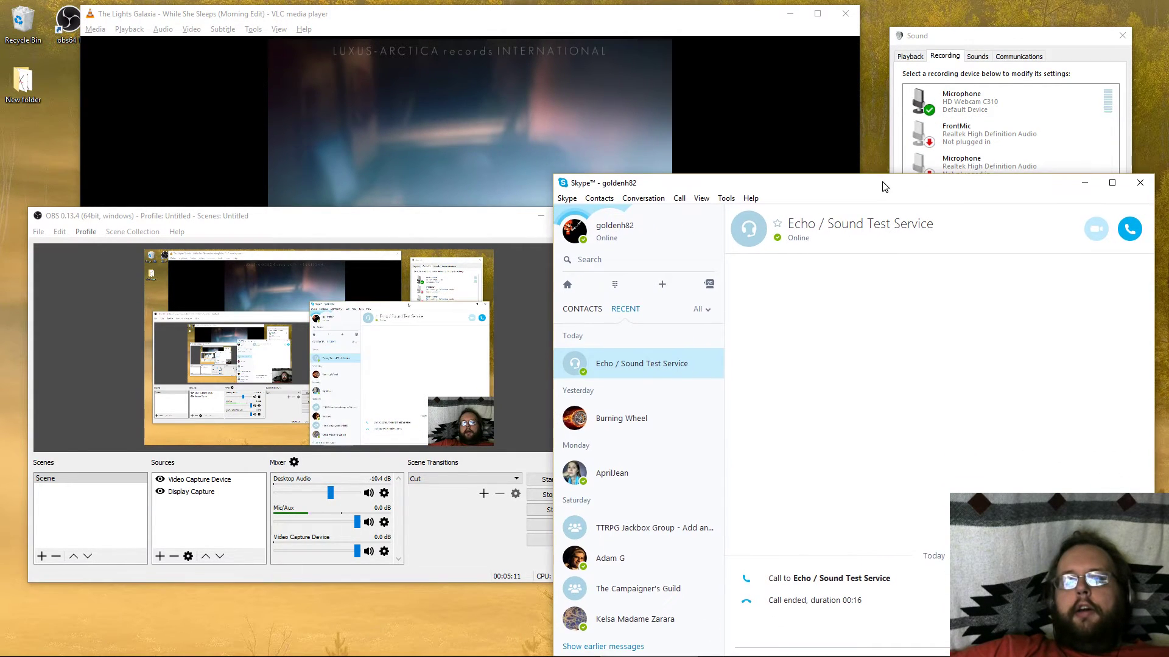
{"action": "left_click", "coordinate": [972, 41]}
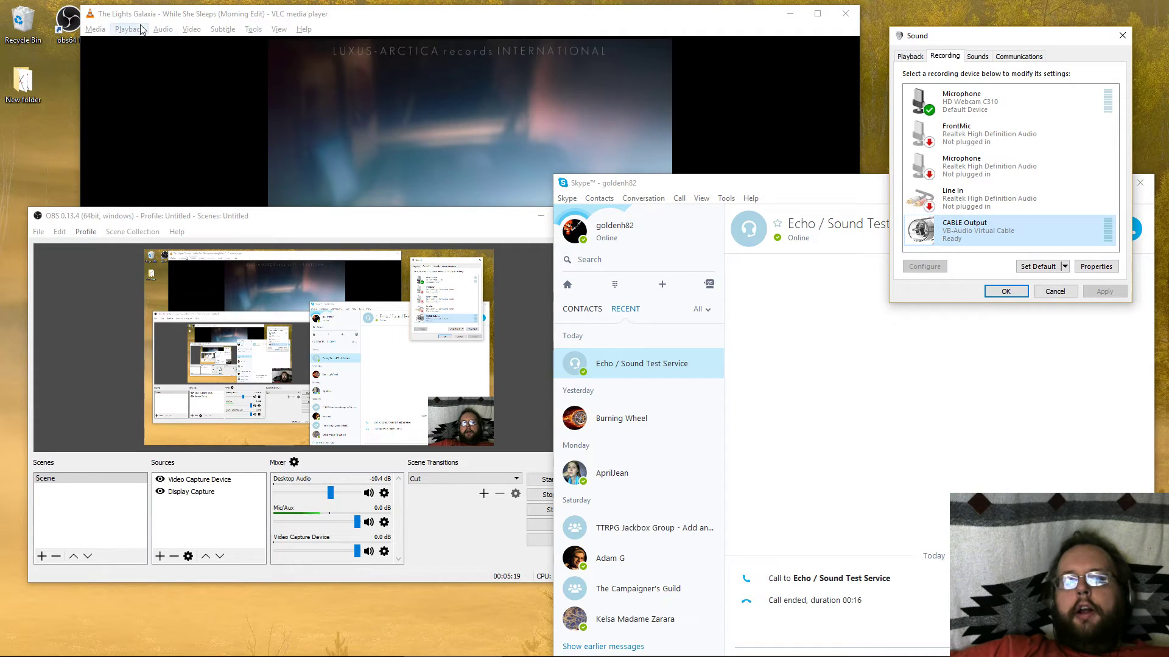
{"action": "left_click", "coordinate": [162, 36]}
{"action": "mouse_move", "coordinate": [185, 57]}
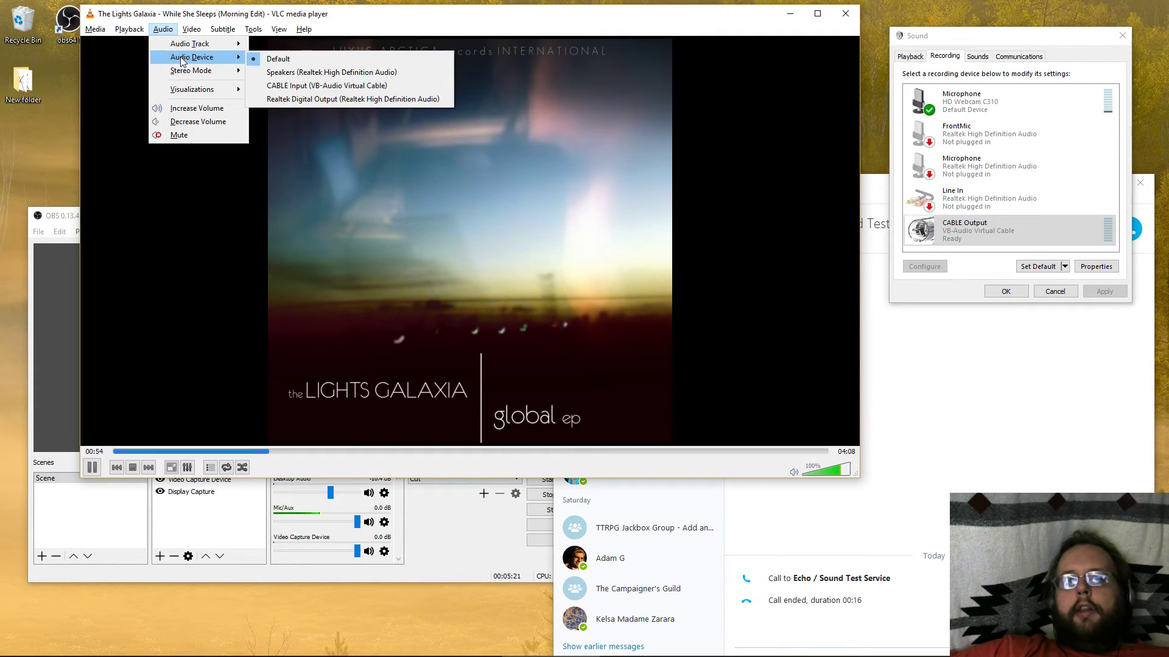
{"action": "left_click", "coordinate": [288, 86]}
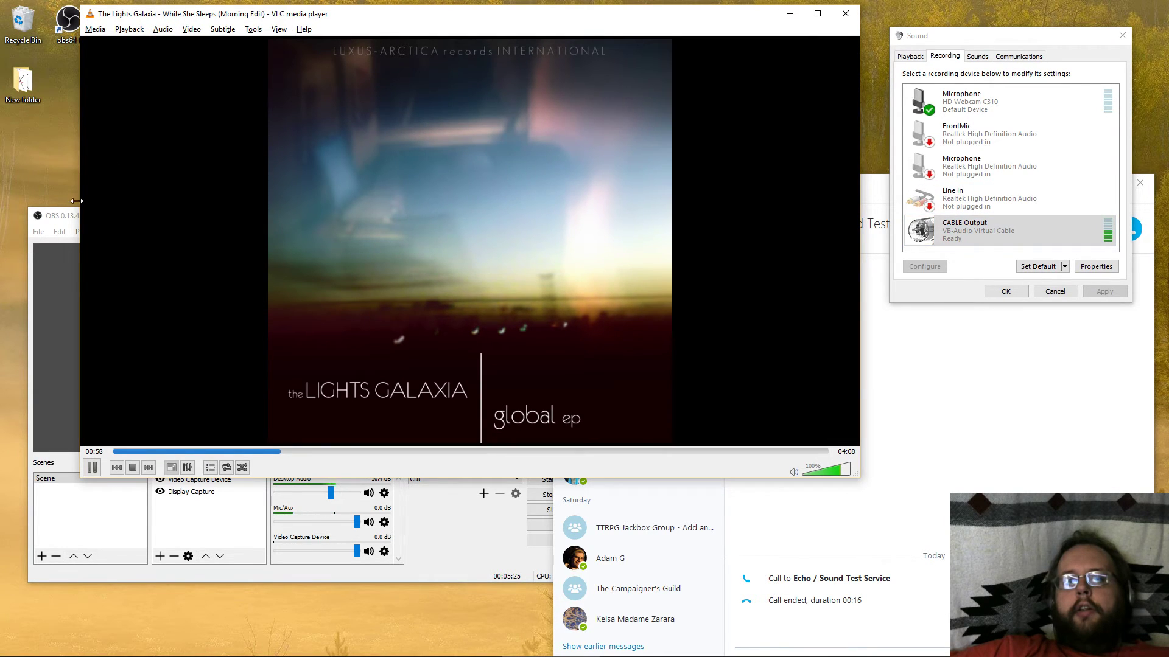
Bring OBS in front of VLC and compare its Desktop Audio meter with the CABLE Output level in the Sound window
{"action": "left_click", "coordinate": [64, 225]}
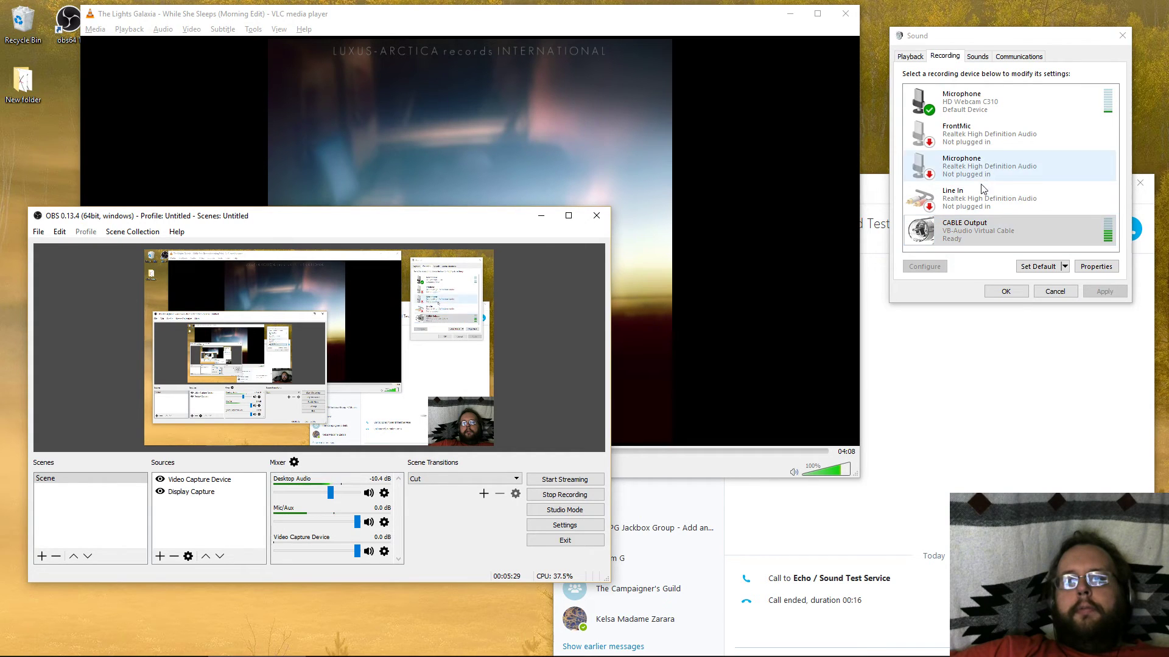
{"action": "left_click", "coordinate": [1025, 239]}
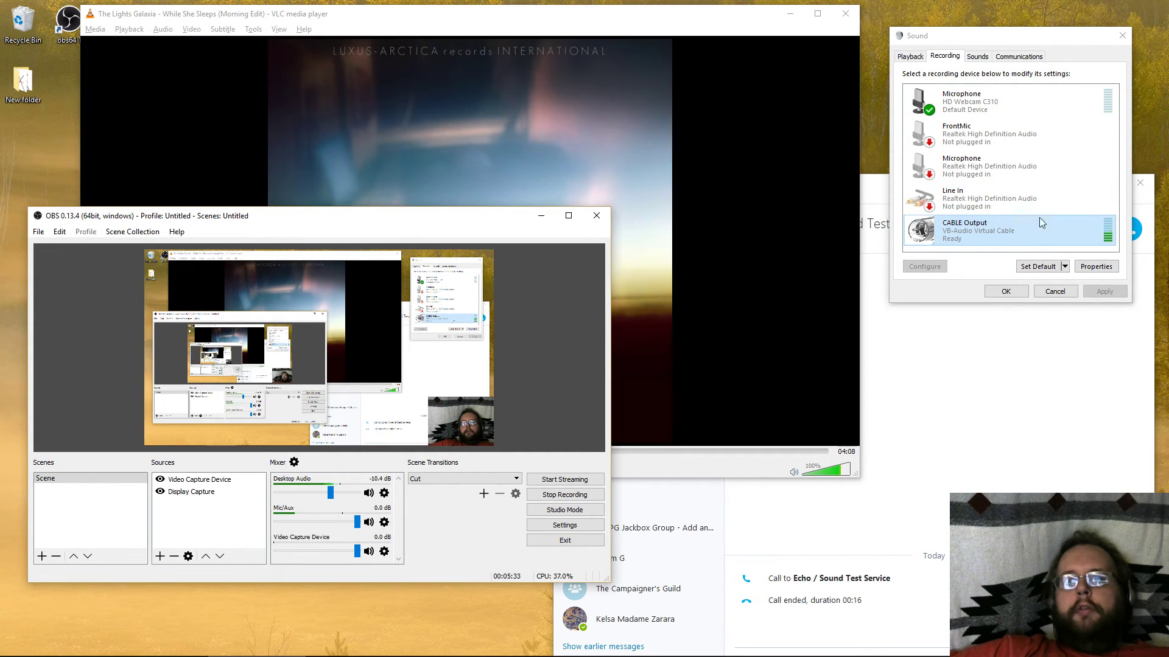
{"action": "left_click", "coordinate": [384, 23]}
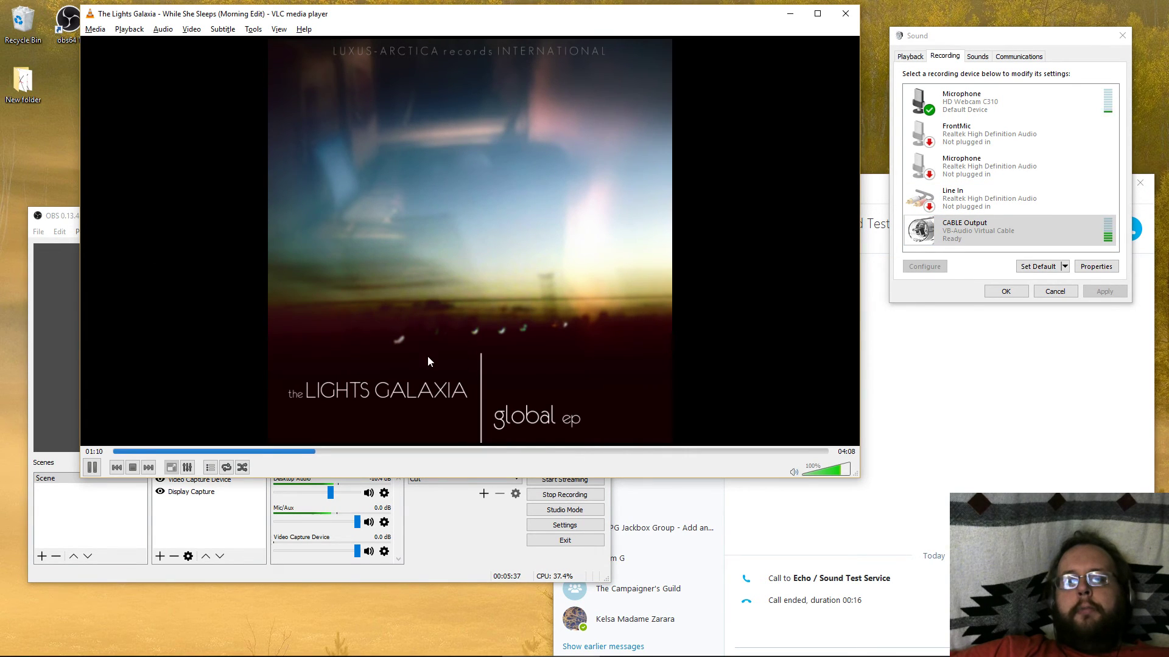
{"action": "left_click", "coordinate": [63, 221]}
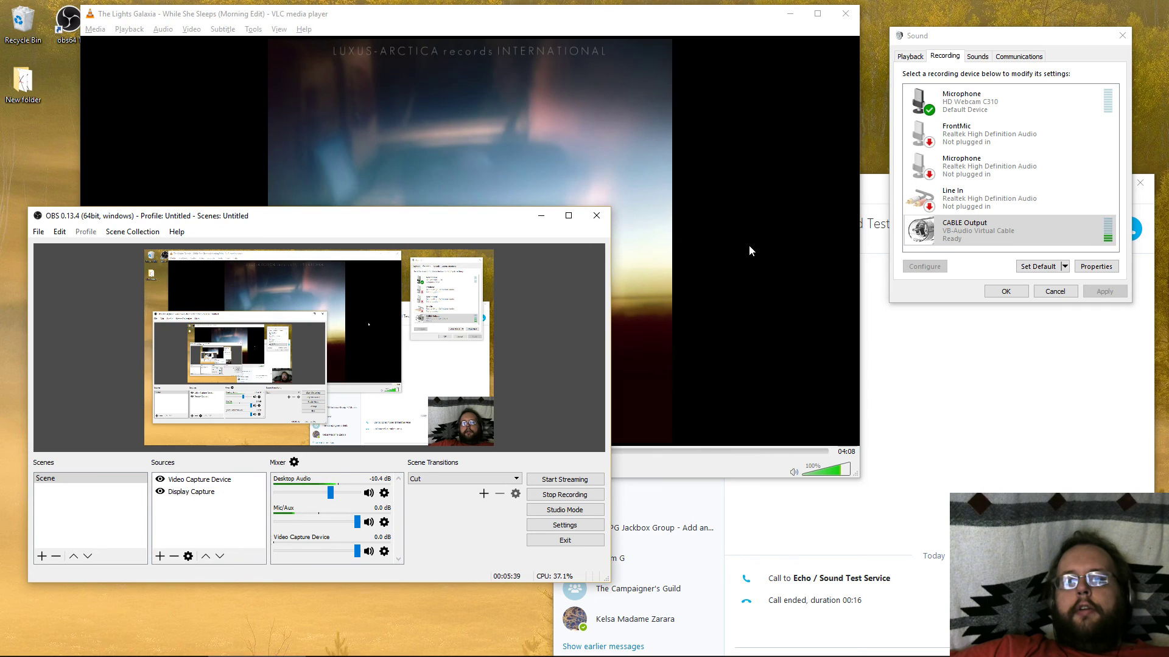
{"action": "left_click_drag", "start_coordinate": [436, 216], "coordinate": [463, 248]}
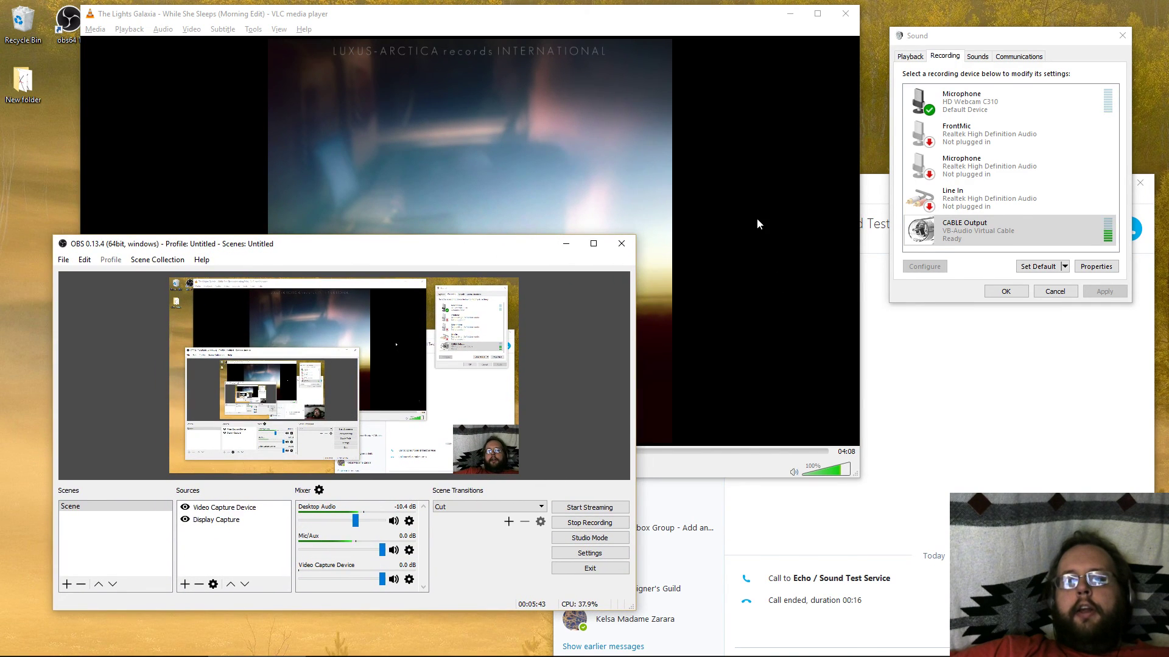